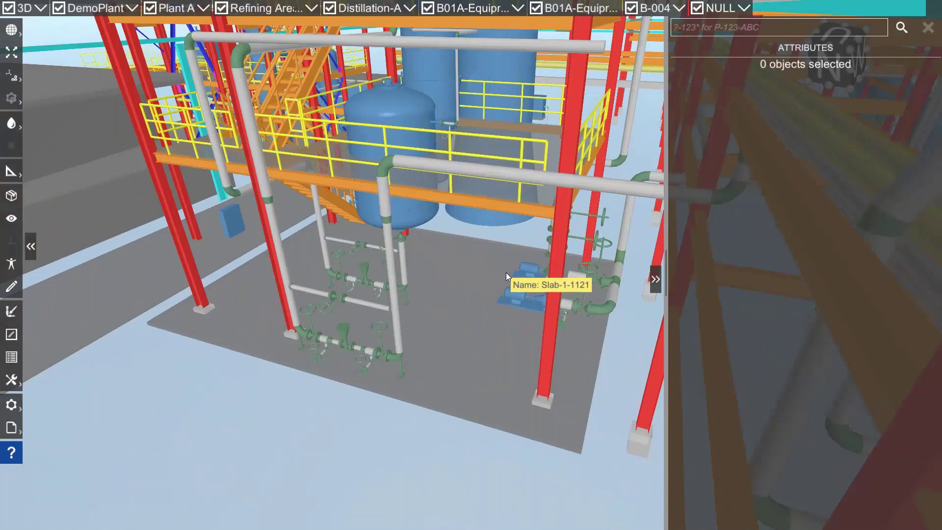
Select the 90 Degree Direction Change-1301 elbow on pipeline S-1672 to display its attributes
click(383, 170)
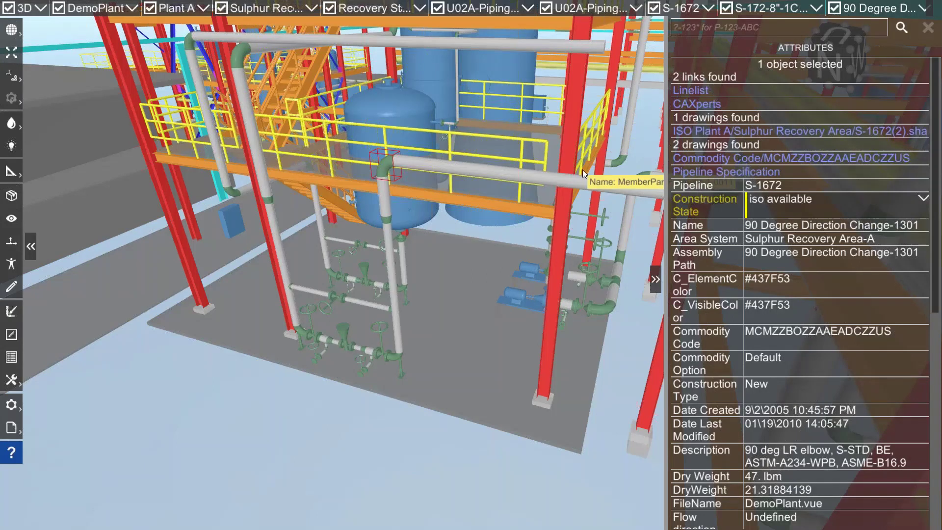
Set the 1301 elbow's Construction State to prefabrication done
click(924, 200)
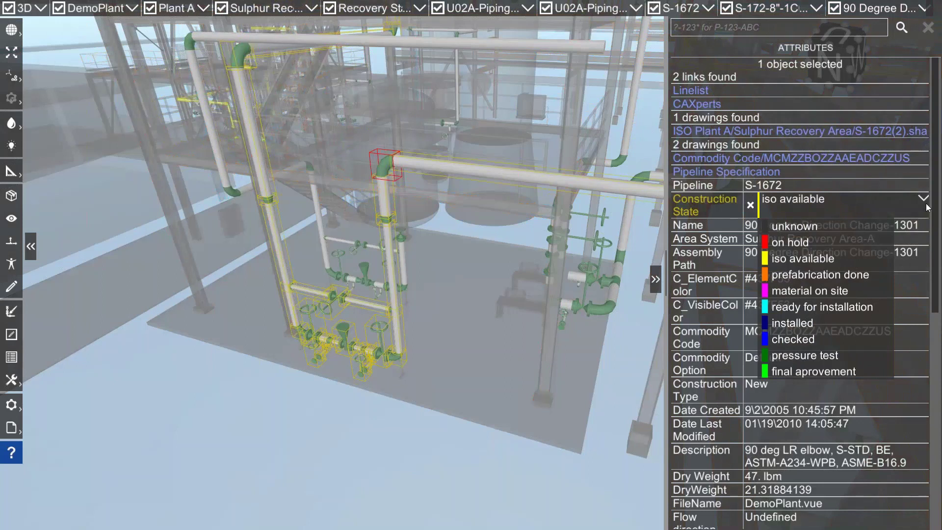
click(815, 278)
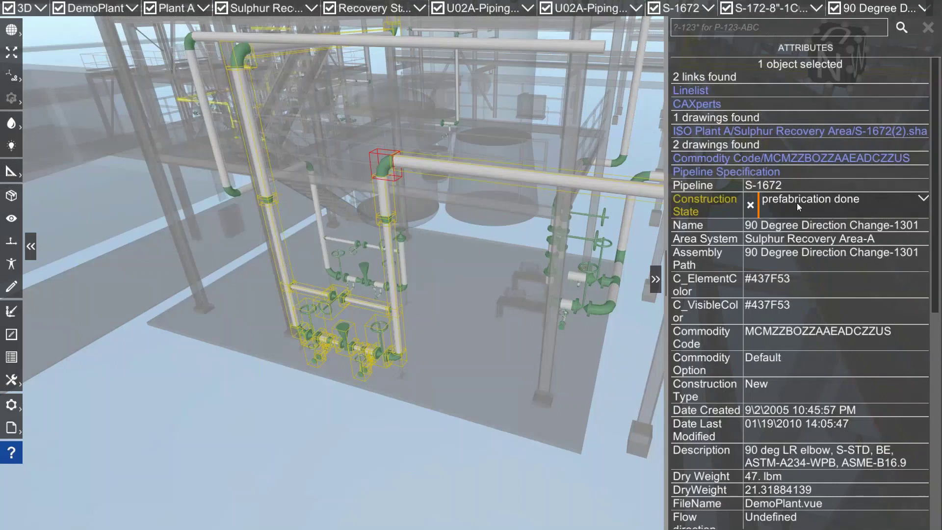
click(642, 251)
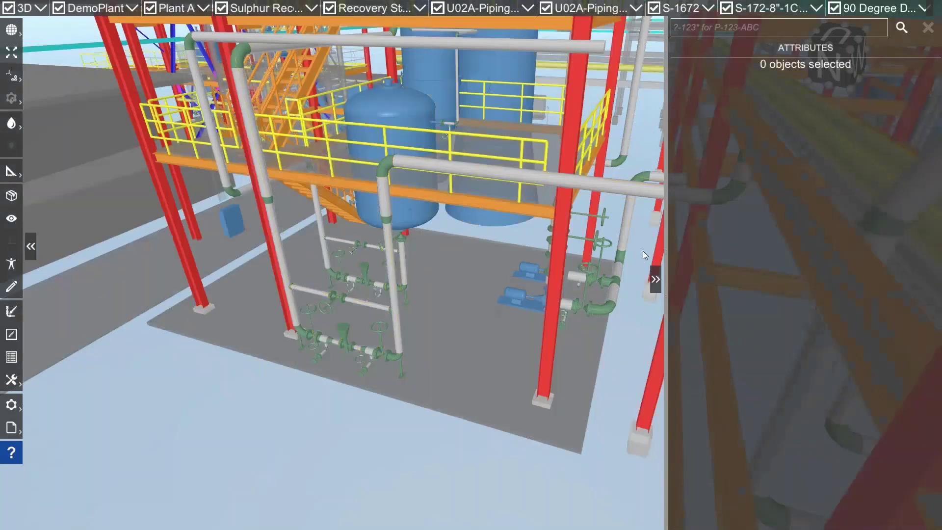
Reselect the elbow and the vertical pipe, then show the Custom Attributes panel
click(386, 170)
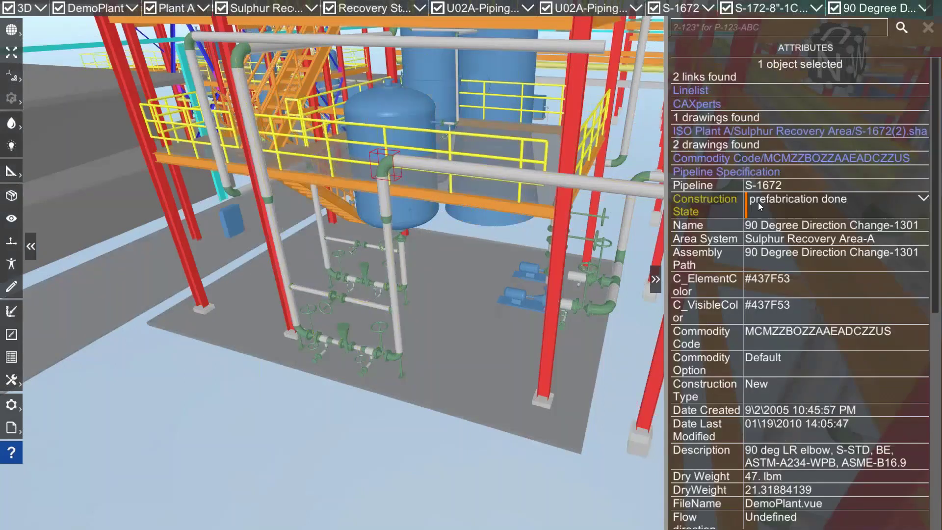
click(390, 265)
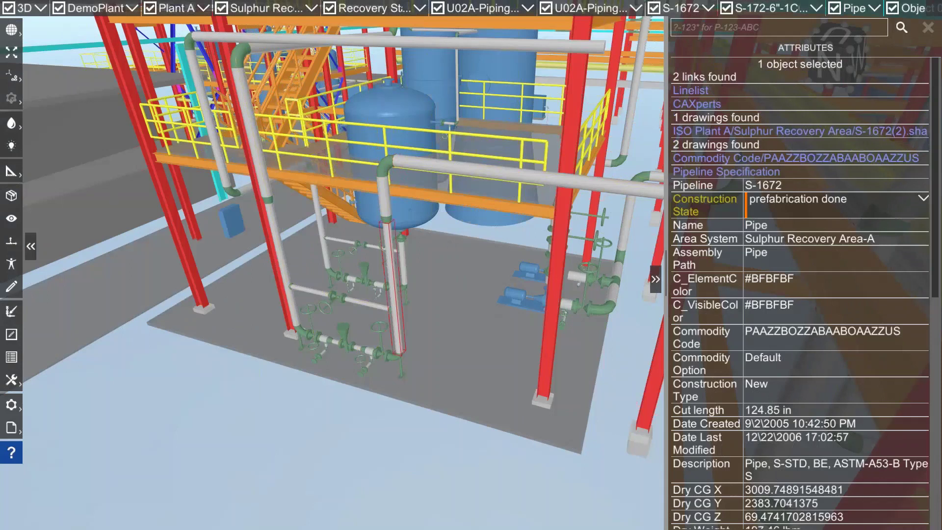
click(11, 357)
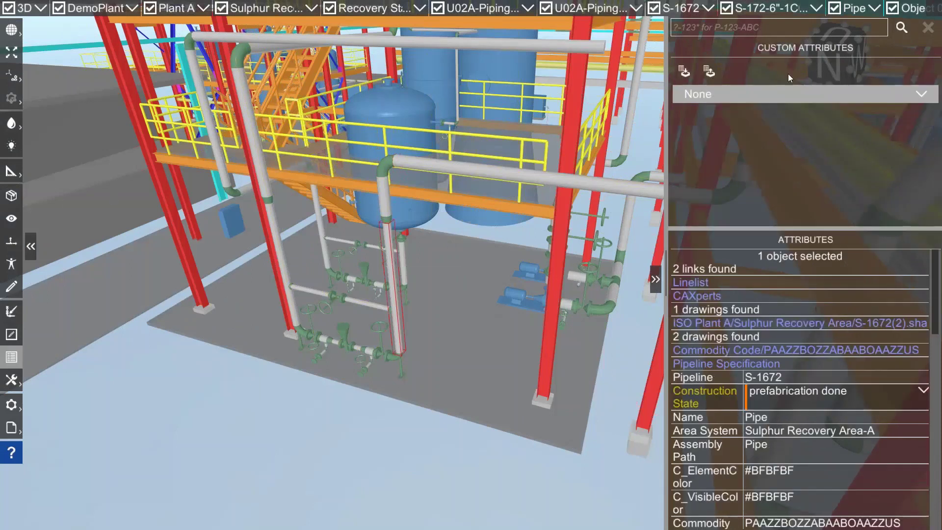
Colour the plant model by ConstructionState and inspect the coloured pipes from another angle
click(705, 97)
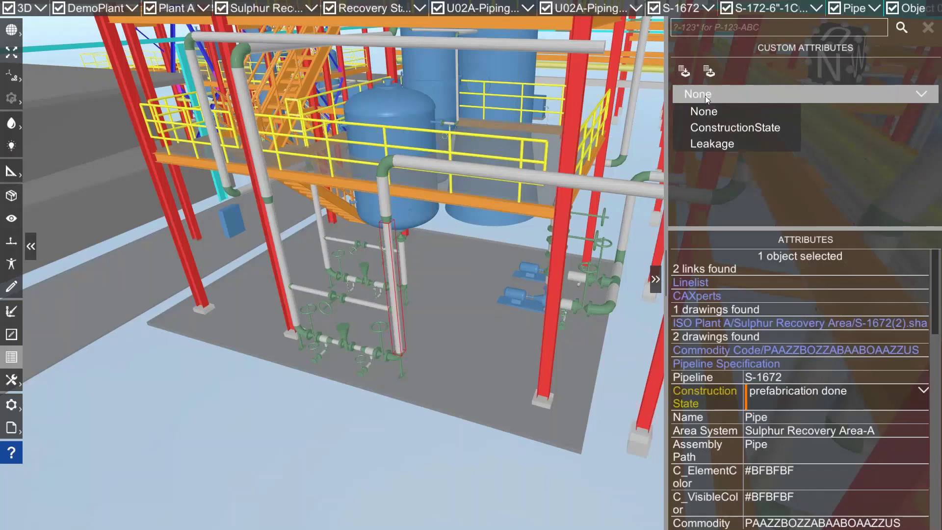
click(740, 128)
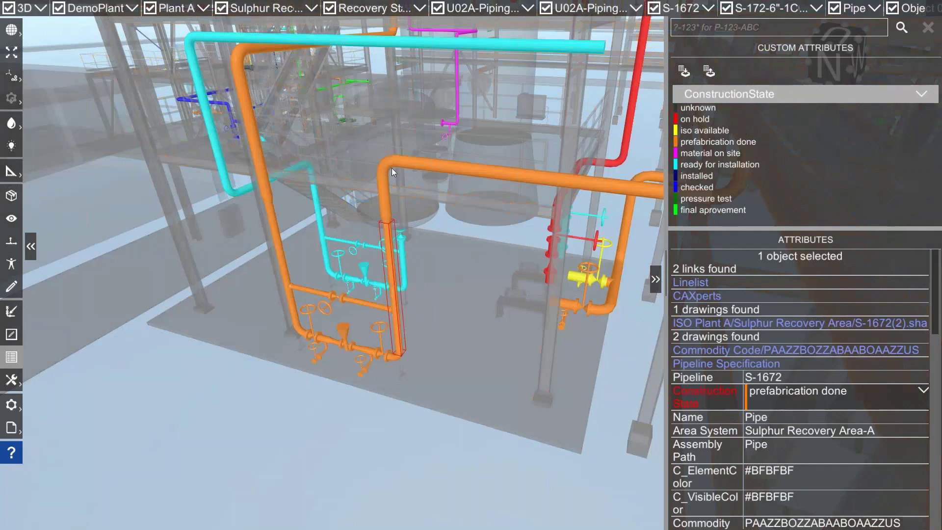
scroll(391, 168, down, 5)
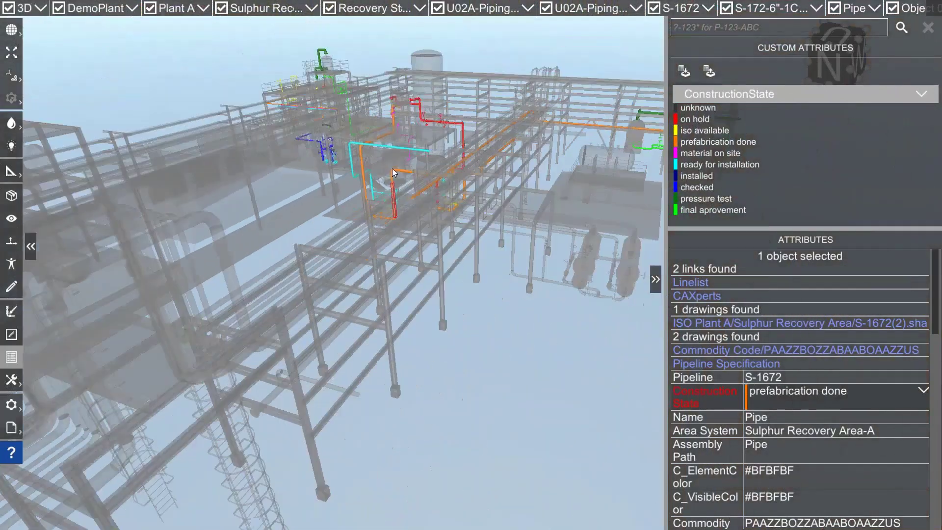
scroll(392, 169, up, 4)
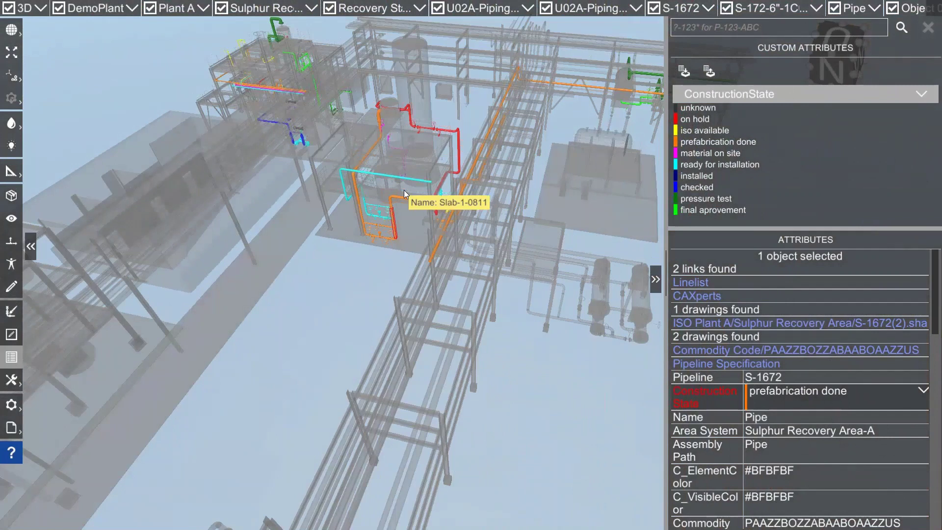
drag(420, 161, 564, 138)
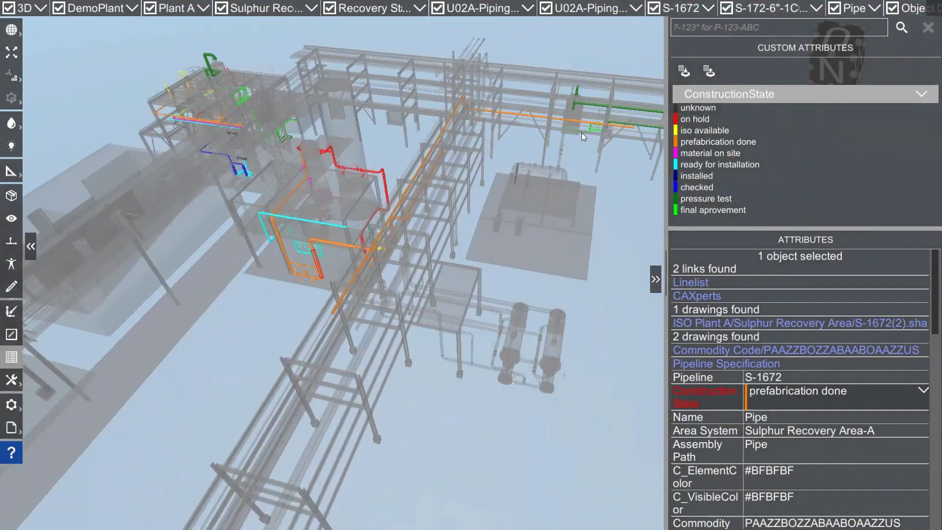
scroll(269, 276, up, 5)
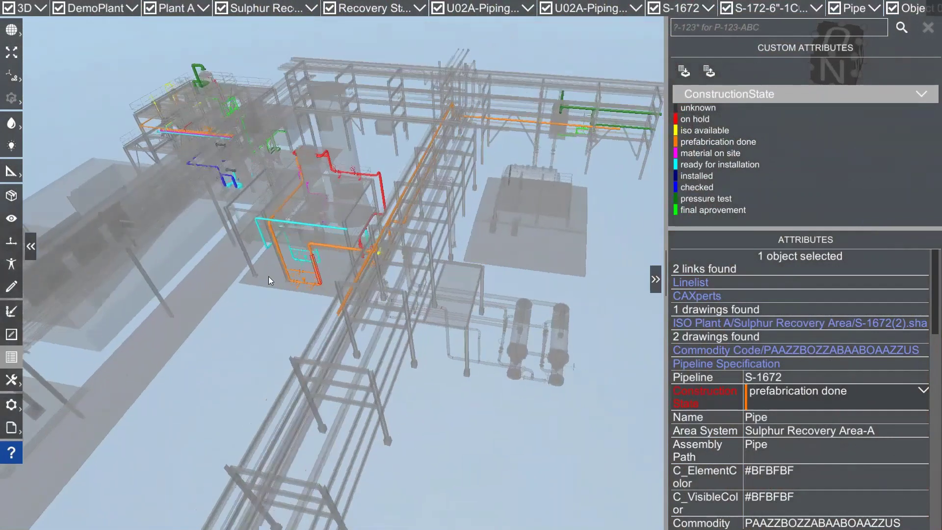
scroll(279, 269, up, 3)
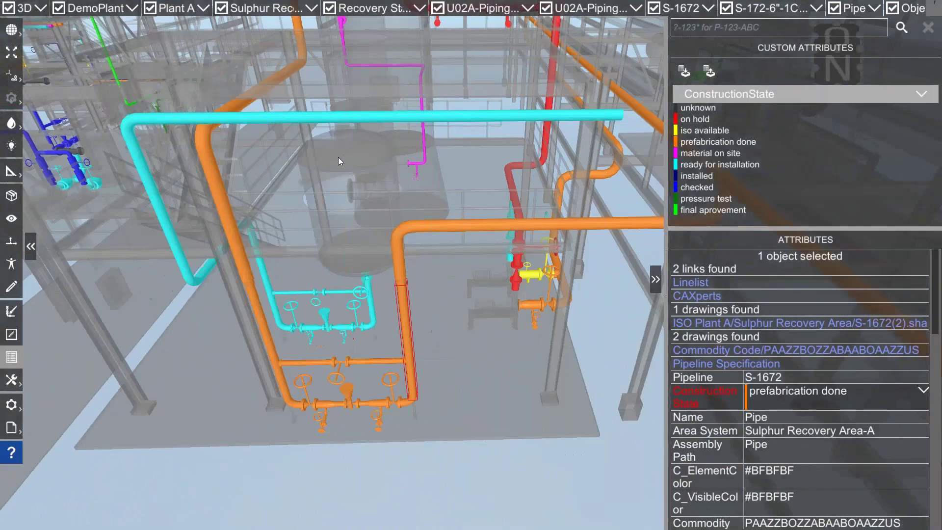
Change cyan pipe SC-1656's Construction State to installed
click(351, 116)
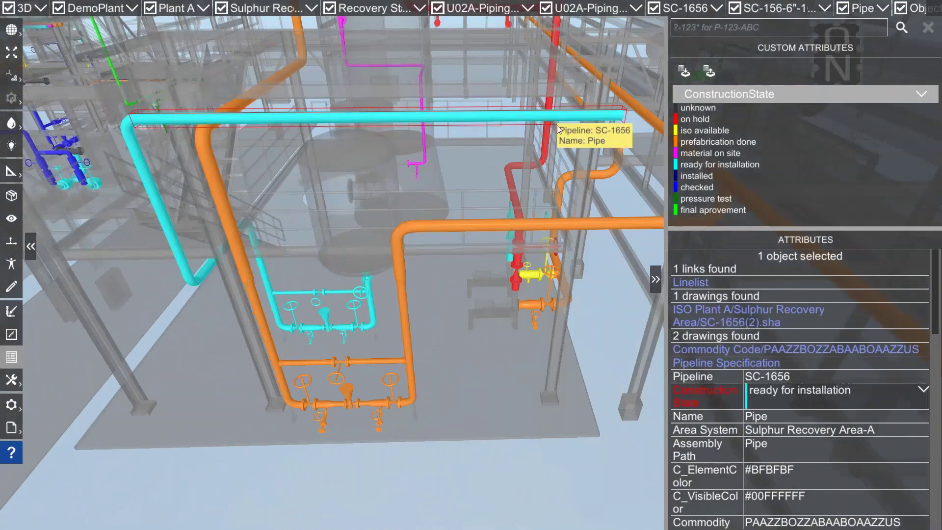
click(822, 401)
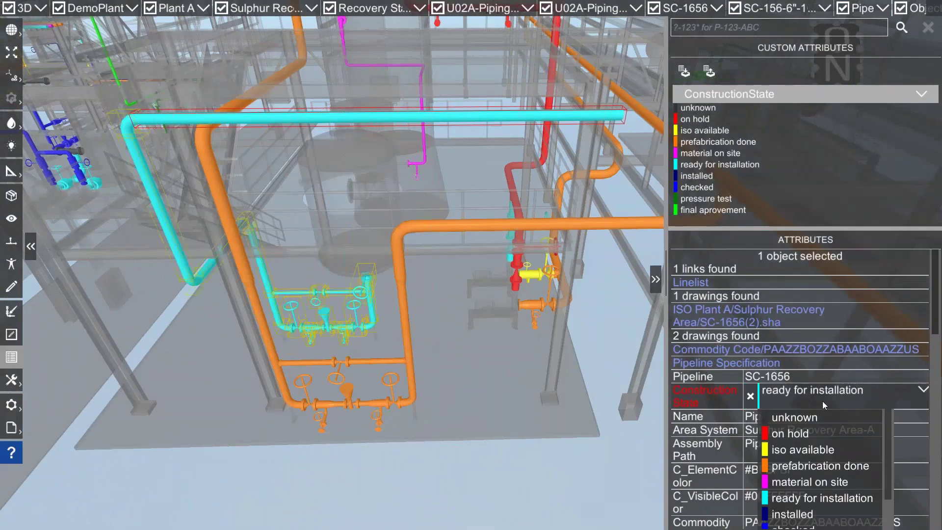
click(803, 513)
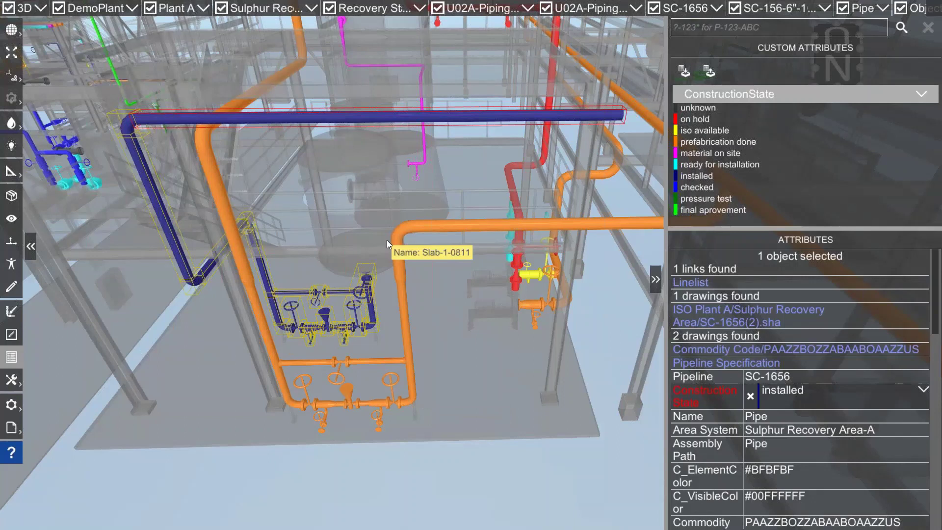
click(590, 290)
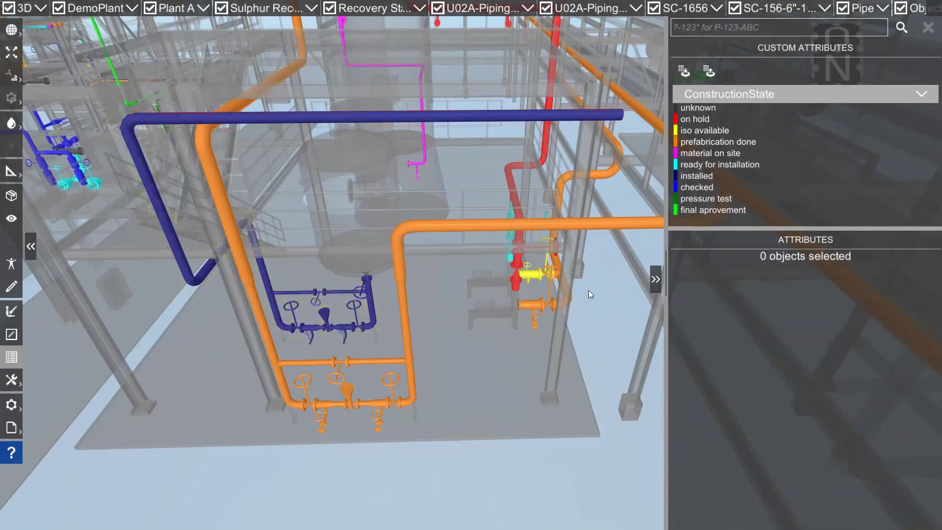
Inspect the orange prefabrication-done pipe on line S-1672, then orbit the view
click(483, 225)
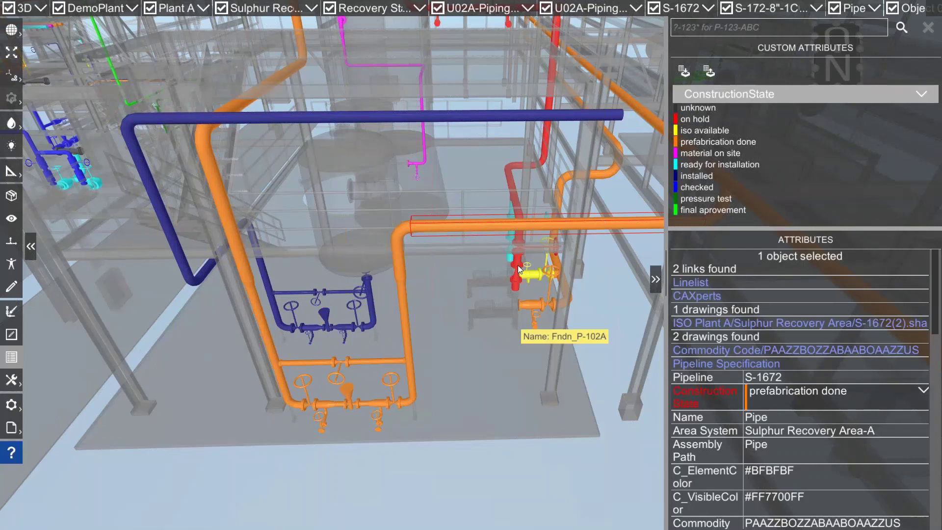
click(617, 295)
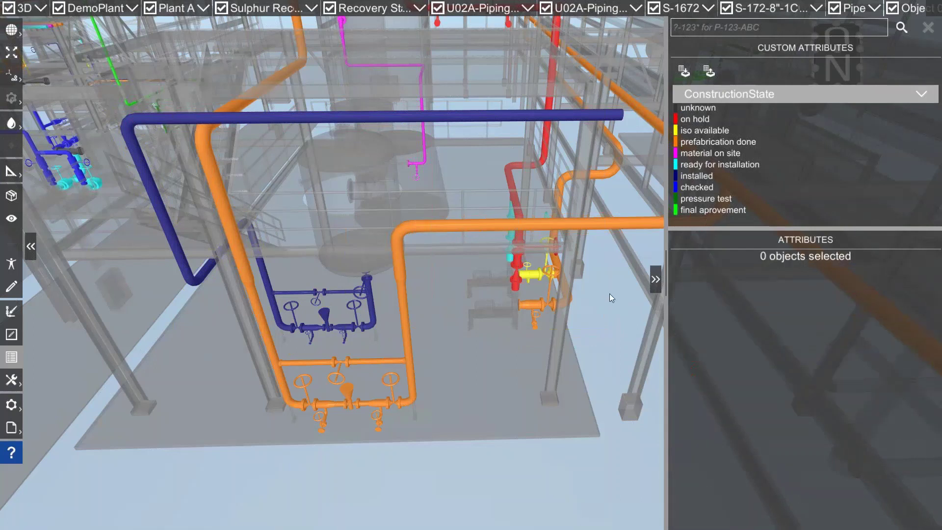
drag(562, 264, 539, 264)
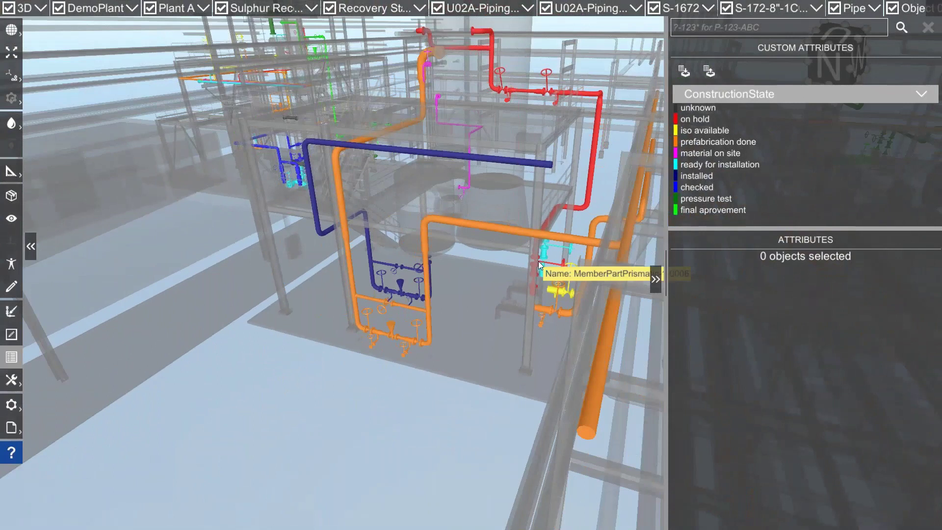
Set the colour-coding attribute to None and zoom into the structure
click(714, 100)
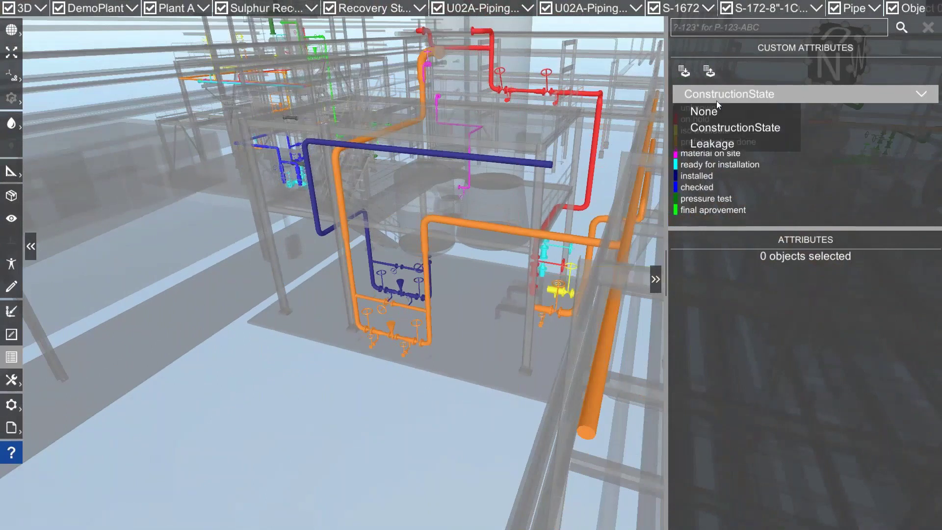
click(711, 109)
scroll(370, 346, up, 3)
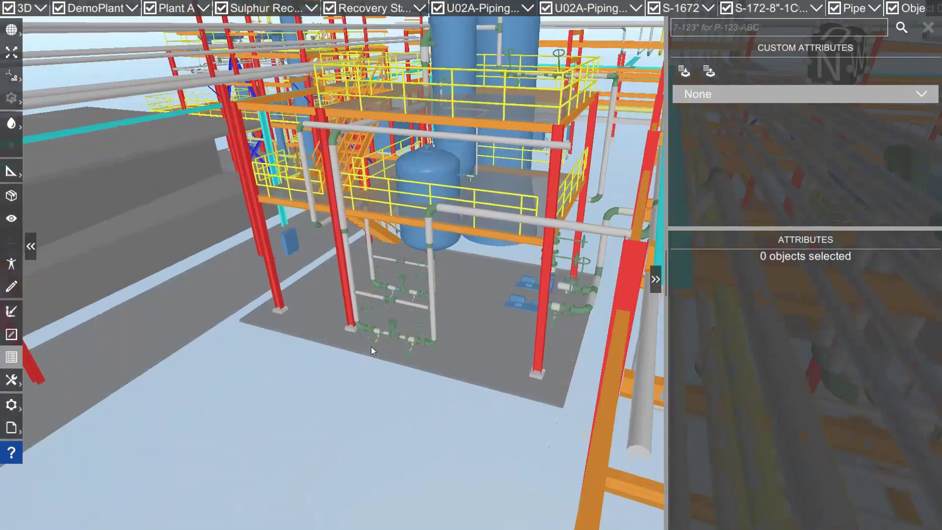
scroll(371, 346, up, 2)
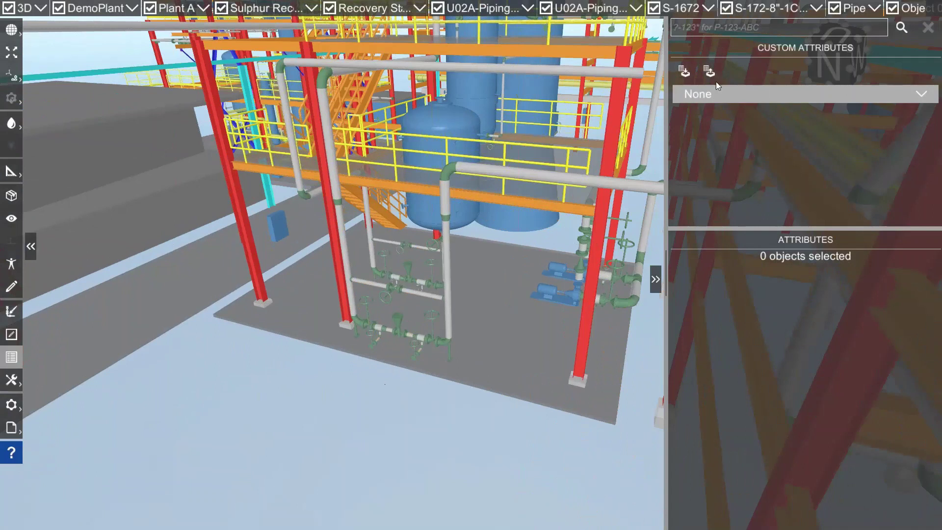
click(766, 90)
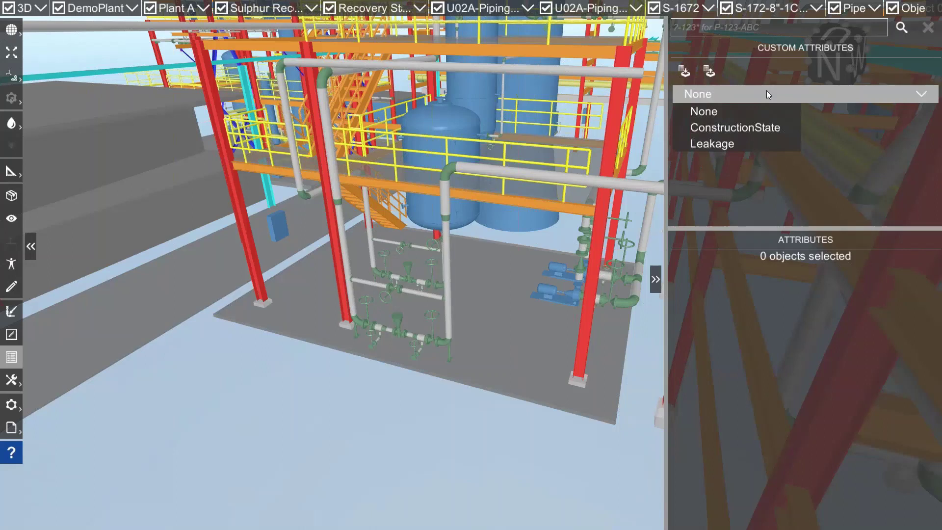
Colour the model by Leakage and show valve VG3-008's attributes, with Leakage No
click(736, 139)
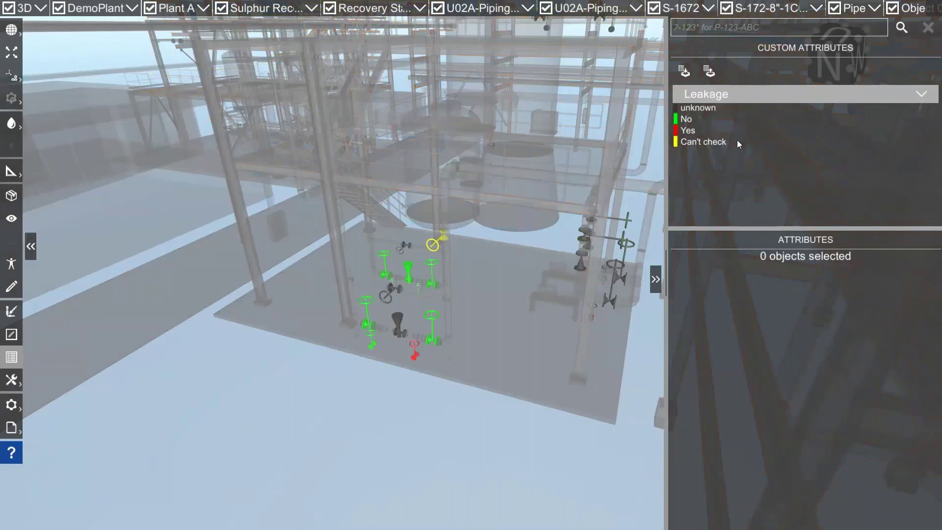
scroll(431, 343, up, 4)
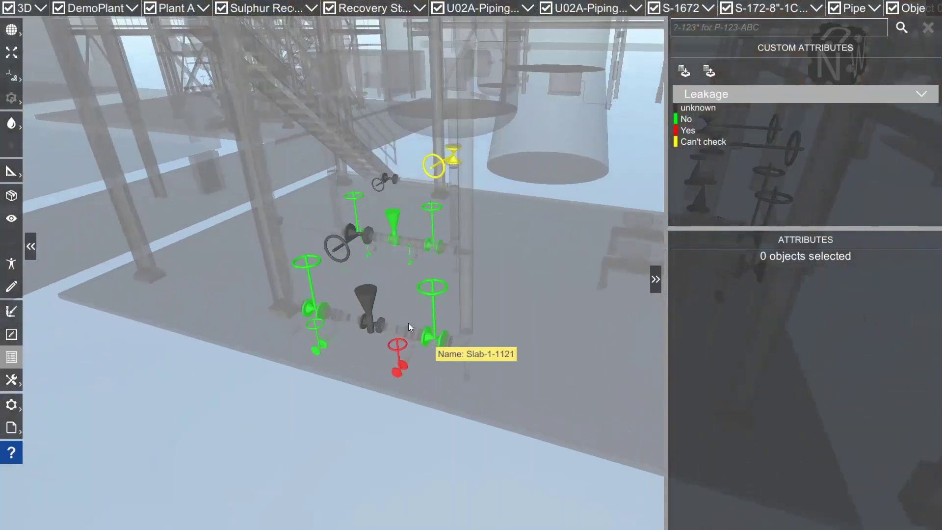
scroll(452, 357, up, 2)
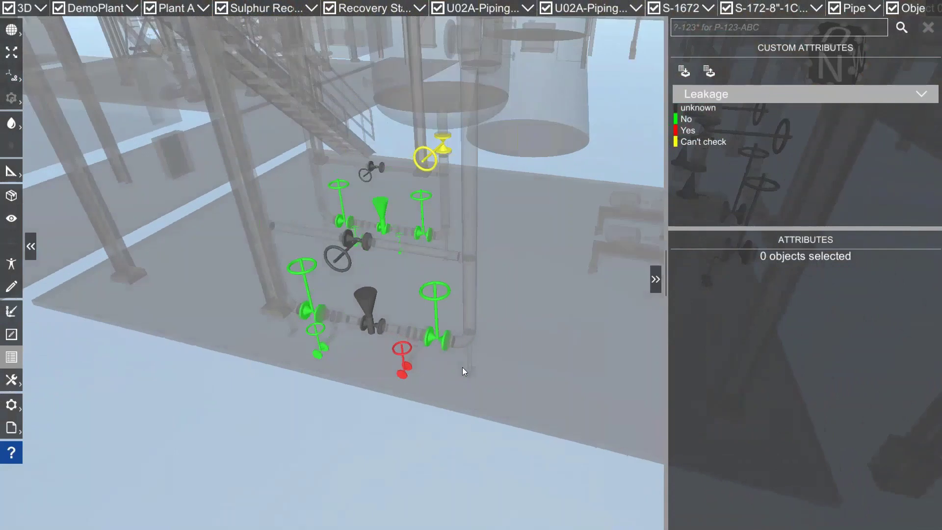
click(434, 337)
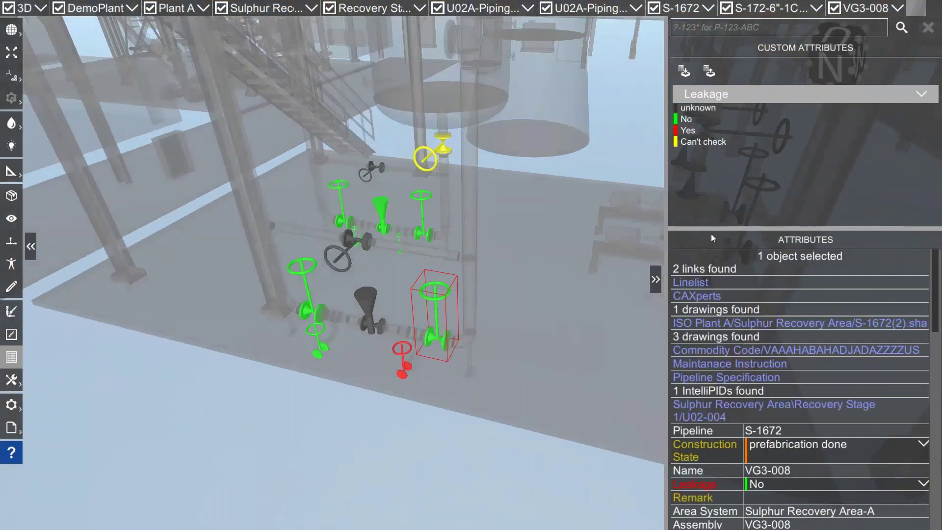
drag(711, 234, 706, 177)
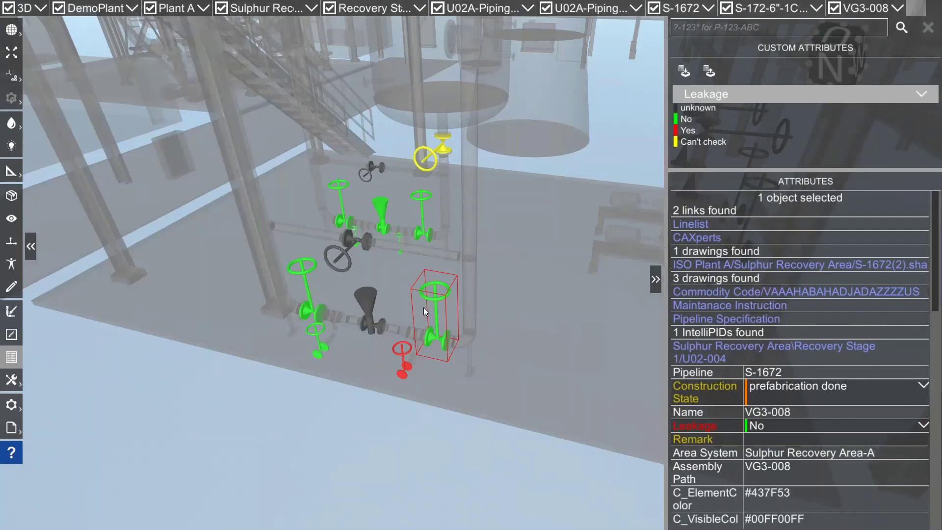
Set valve VG3-008's Leakage to Yes
click(780, 429)
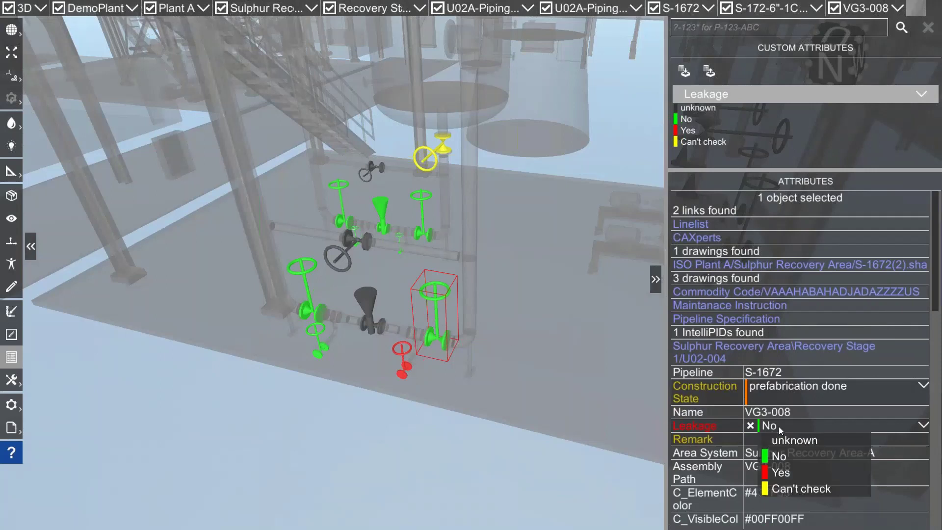
click(781, 476)
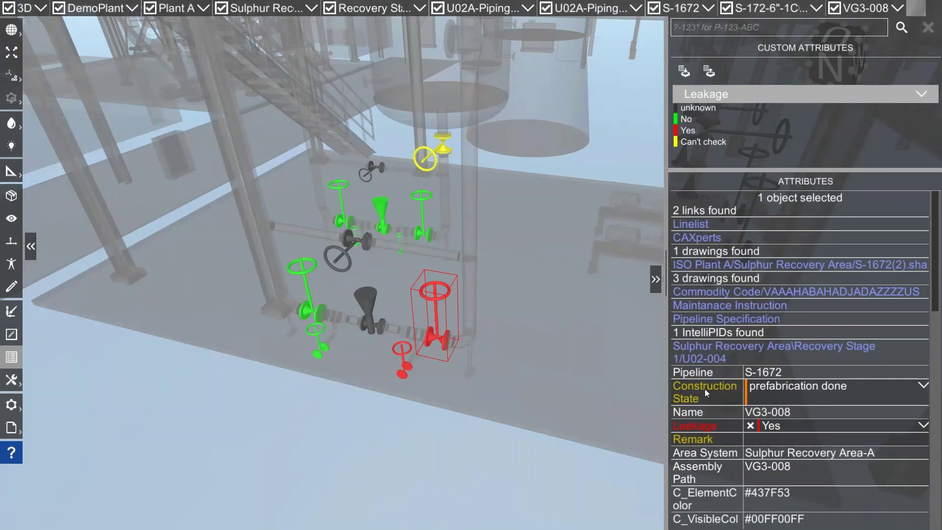
click(777, 398)
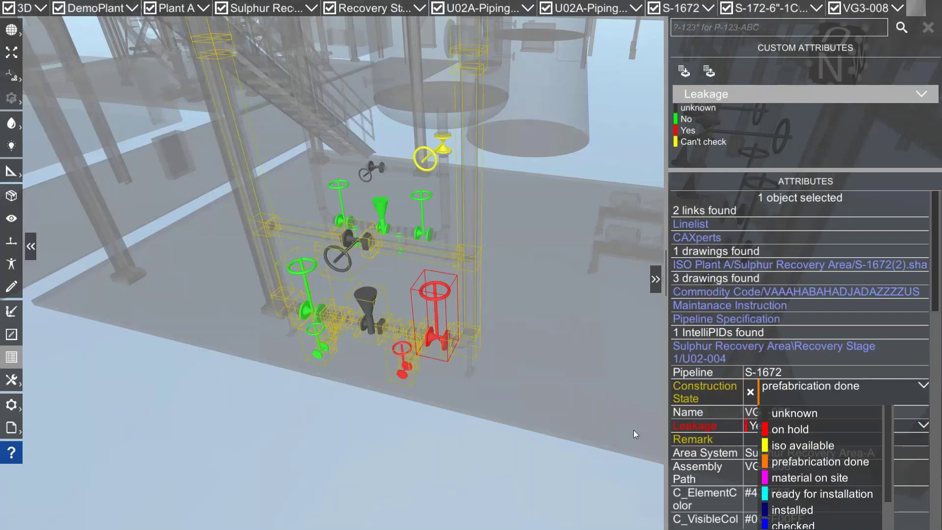
click(728, 426)
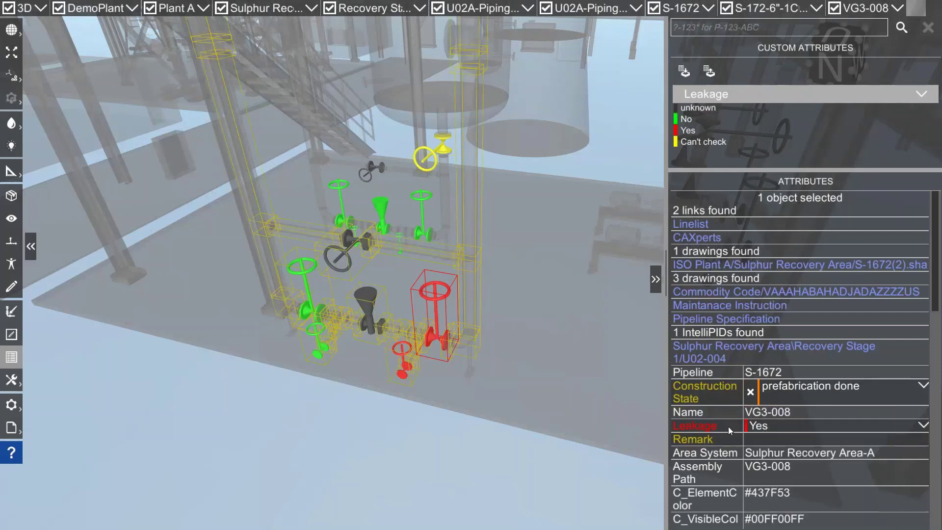
click(763, 427)
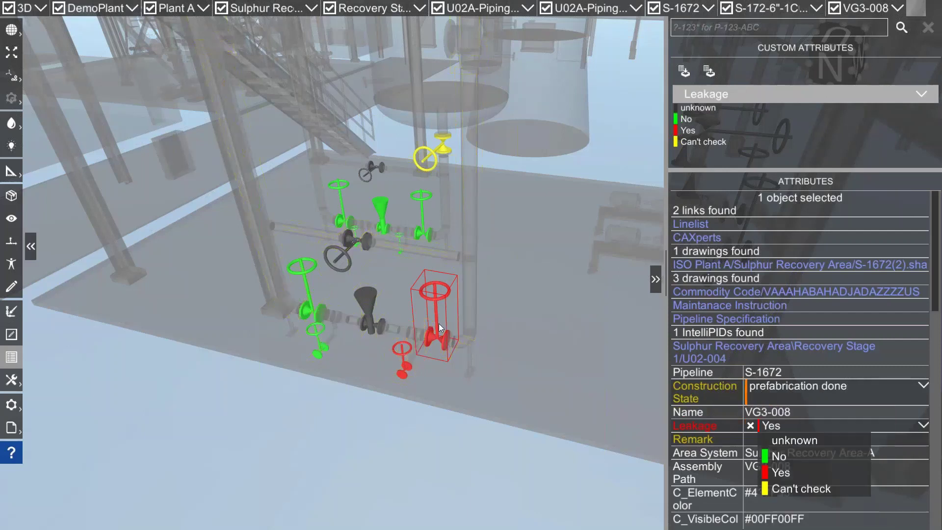
Select valve CV-003 and set its Leakage to Yes
click(369, 302)
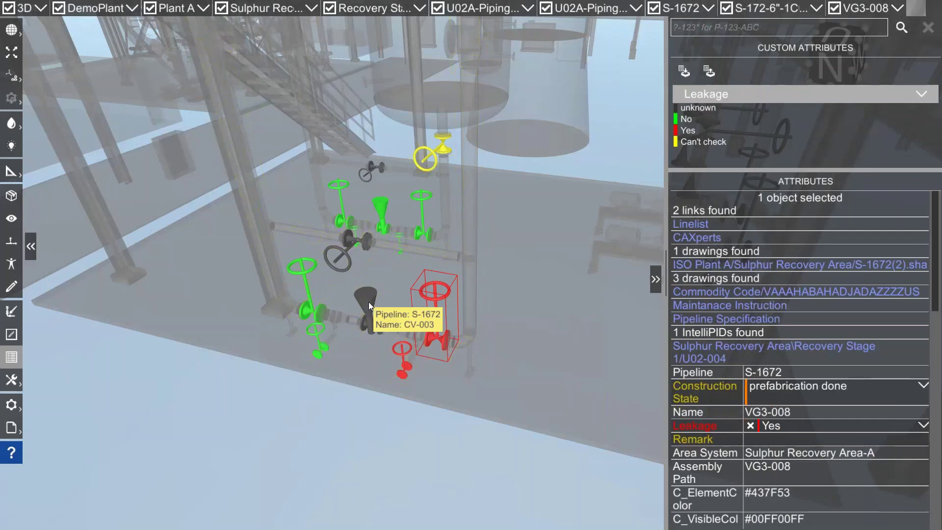
click(369, 301)
click(767, 428)
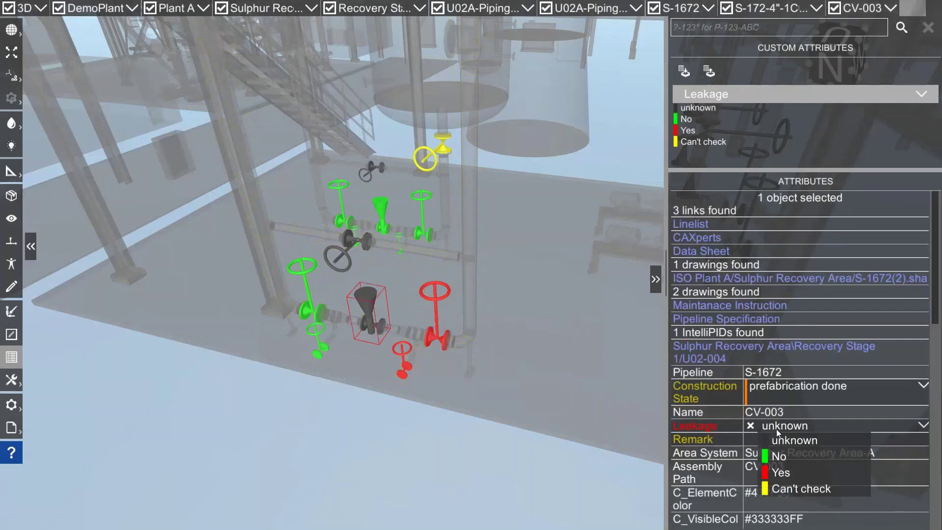
click(780, 472)
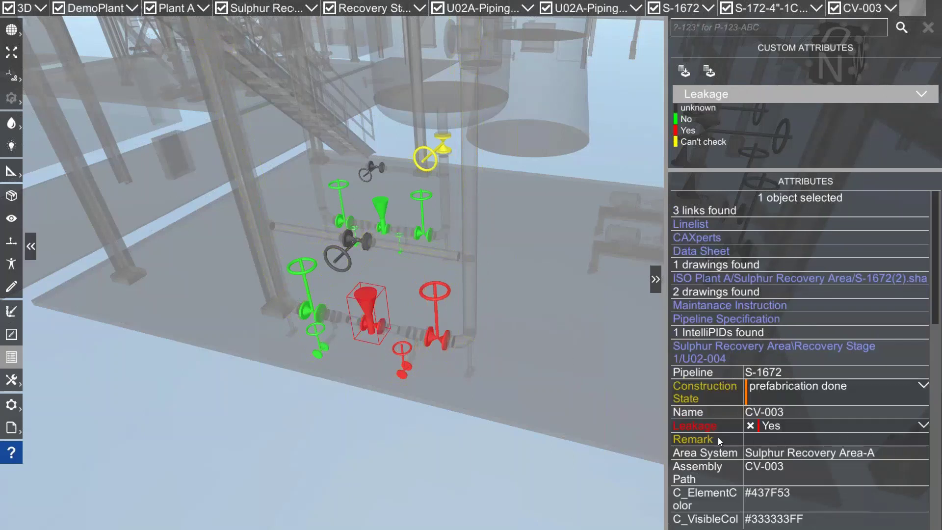
Select valve VL2-002 and set its Leakage to Can't check
click(347, 237)
click(811, 426)
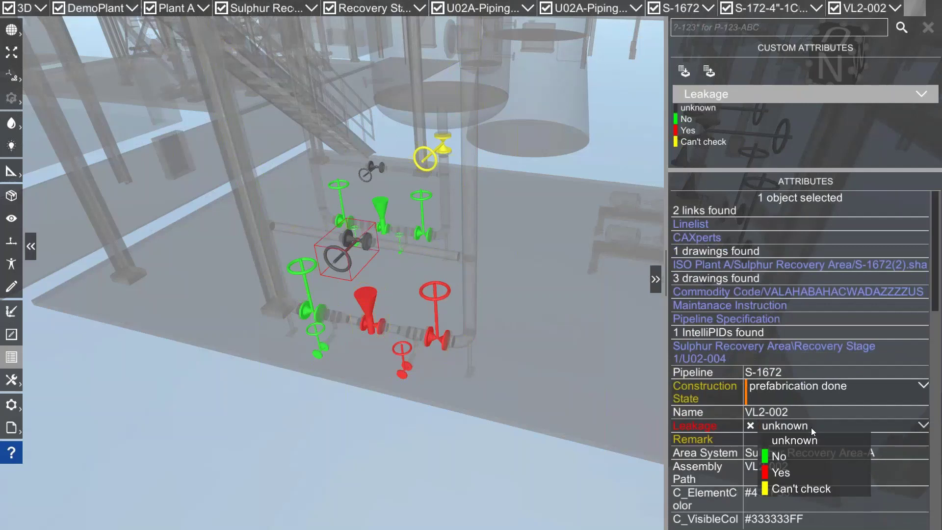
click(794, 485)
click(778, 440)
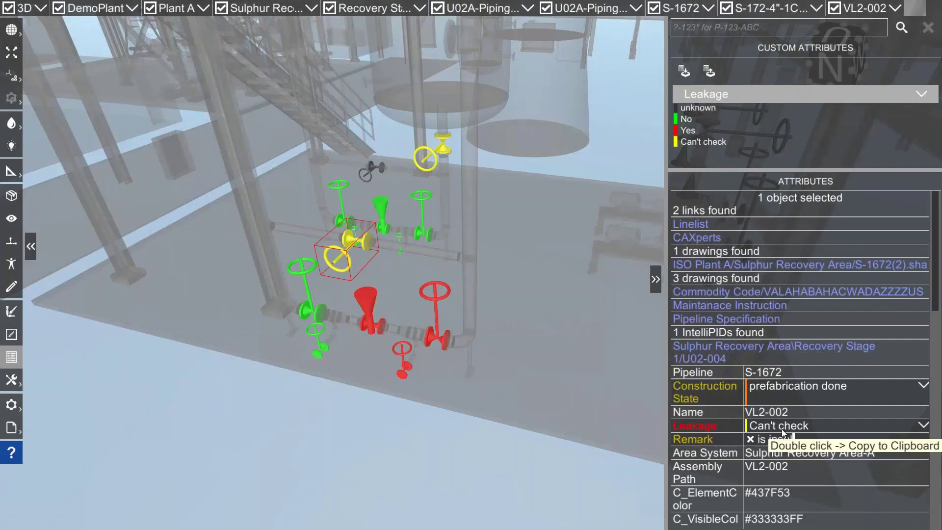
Commit VL2-002's remark as 'is insulated' and hide the Custom Attributes legend
text(d)
key(Return)
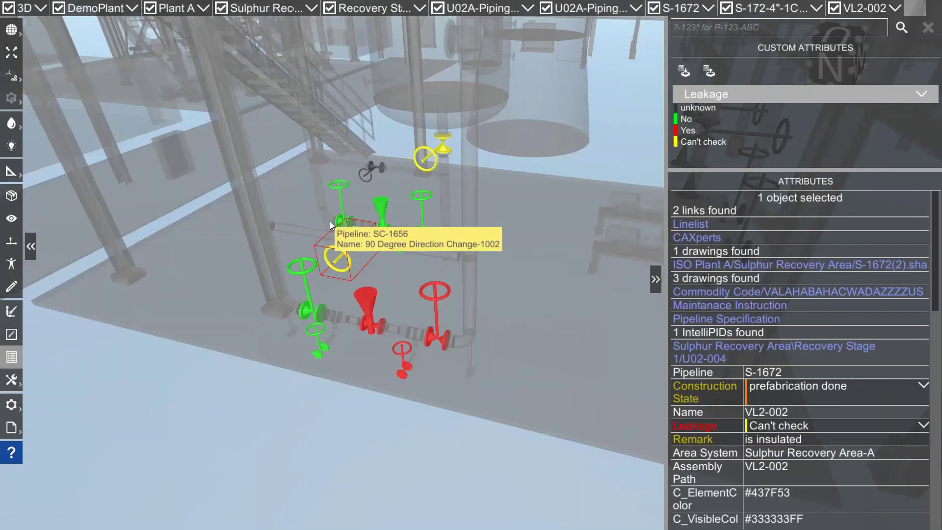
click(12, 358)
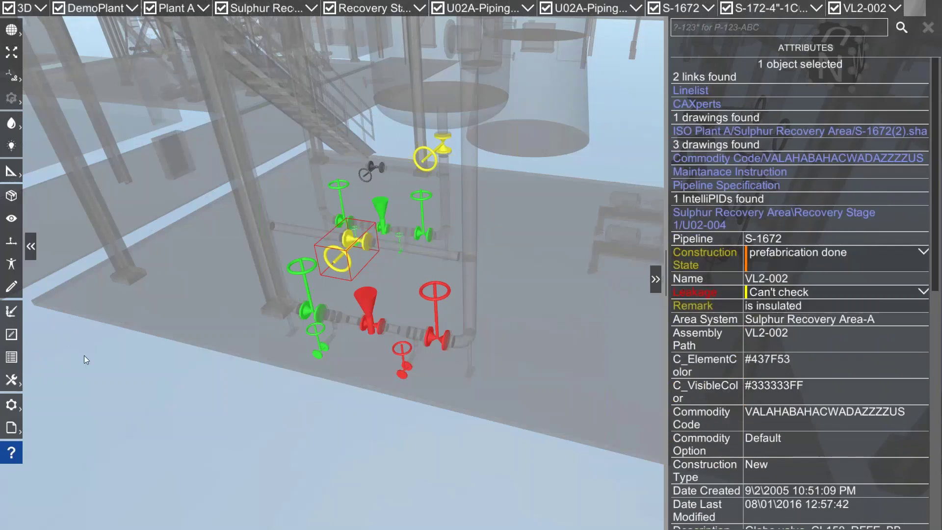
Turn off the Leakage custom-attribute colour coding and clear the selection
click(12, 357)
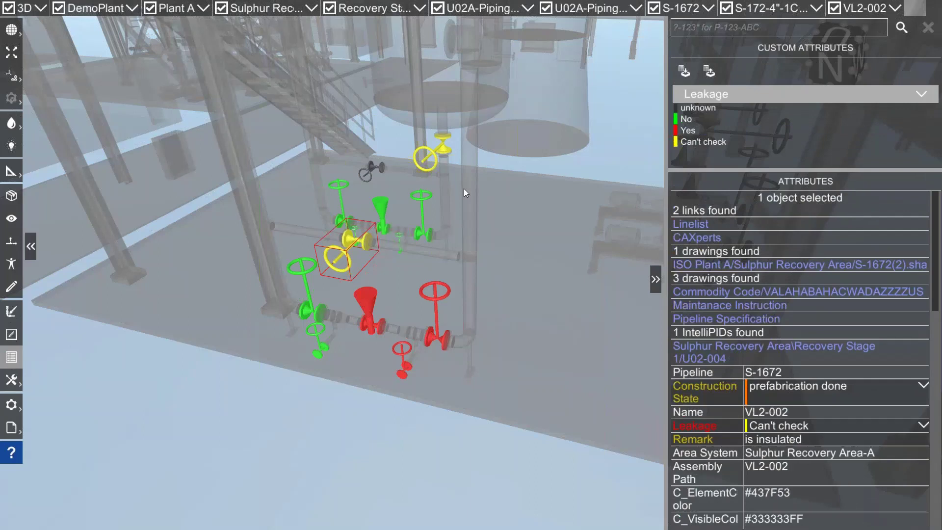
click(708, 93)
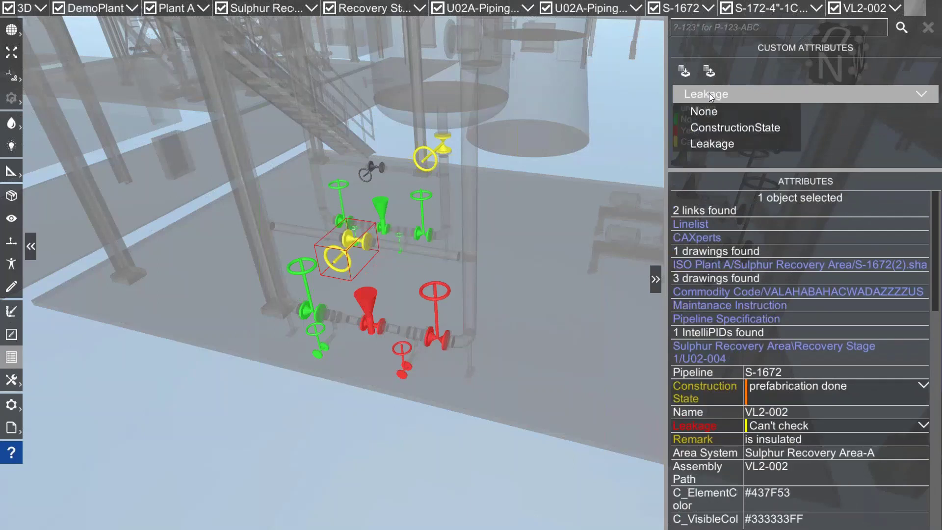
click(708, 93)
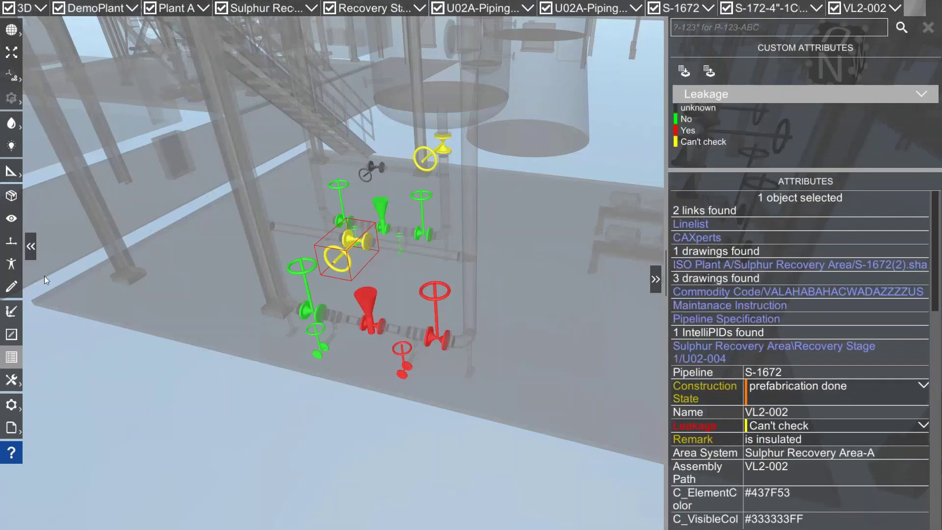
click(11, 357)
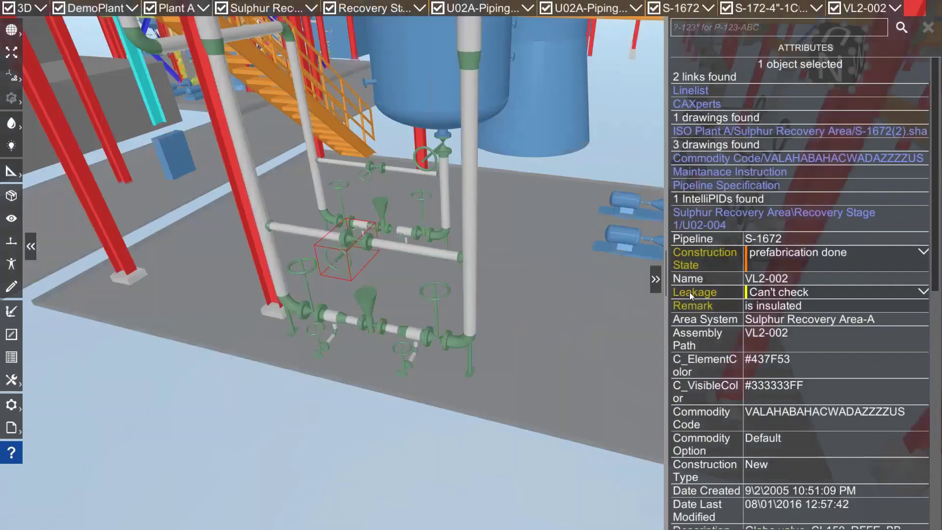
click(614, 161)
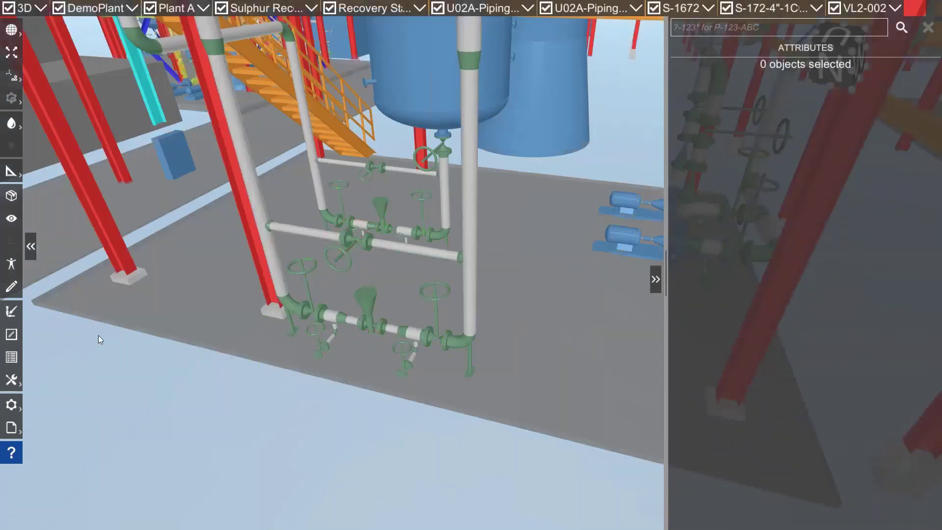
Export the Construction State report from File management and open it in Excel
click(18, 430)
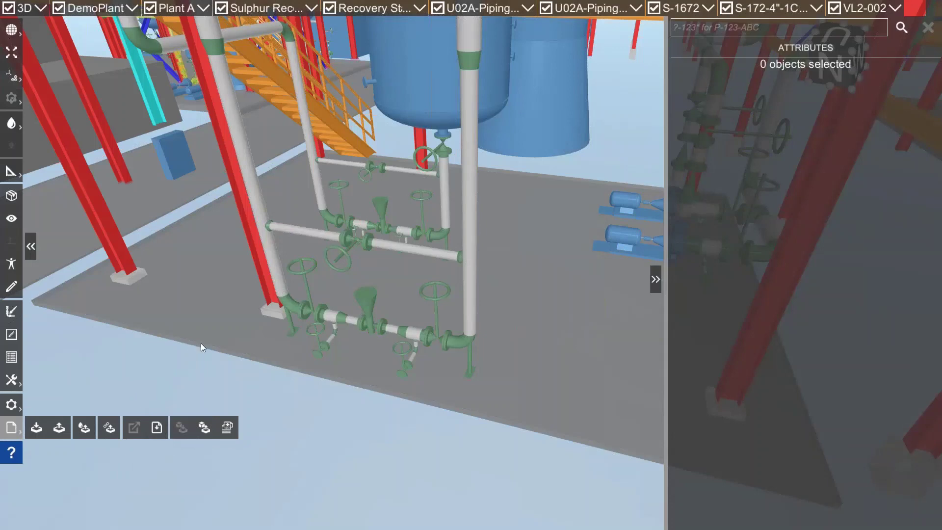
click(157, 428)
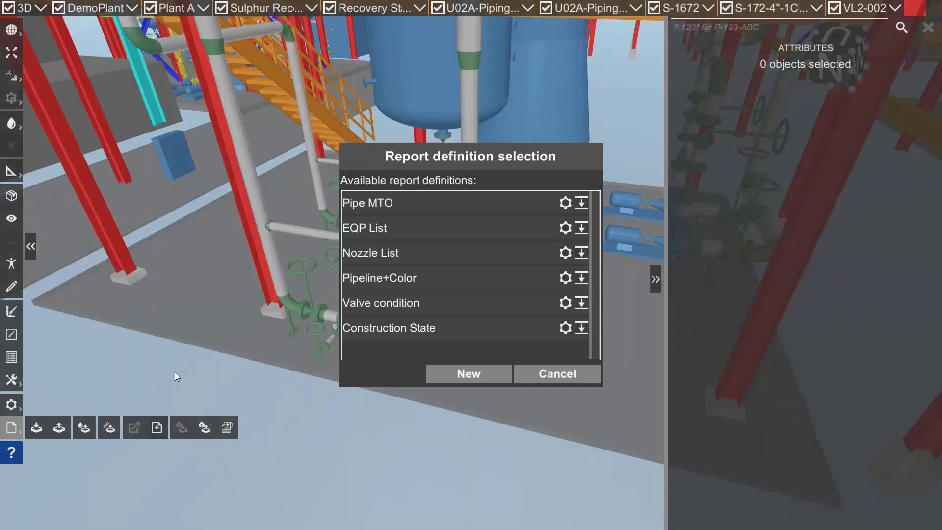
click(581, 329)
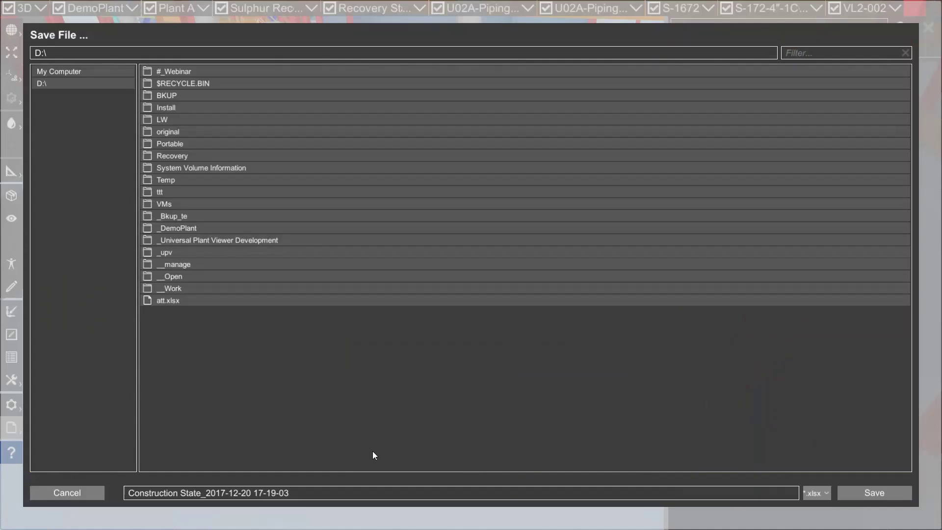
click(875, 493)
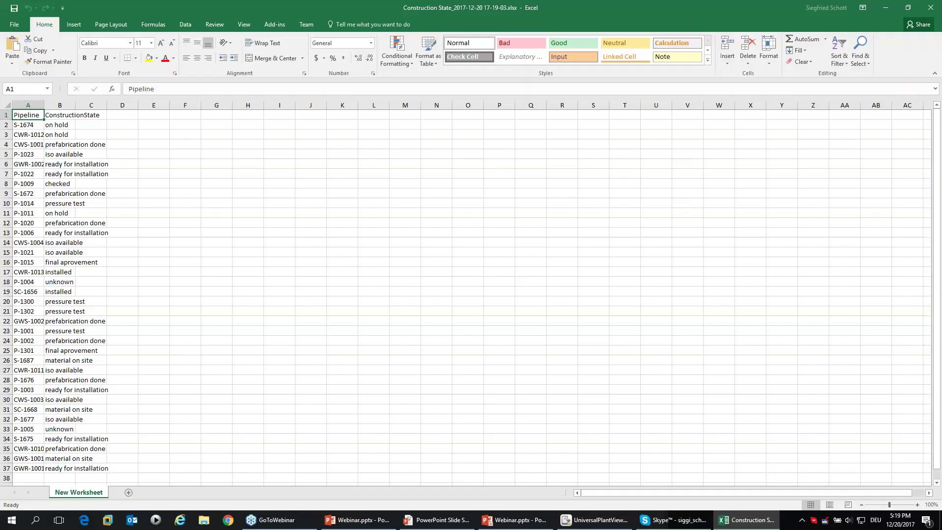
Autofit columns A and B, then close the workbook without saving
drag(28, 105, 60, 105)
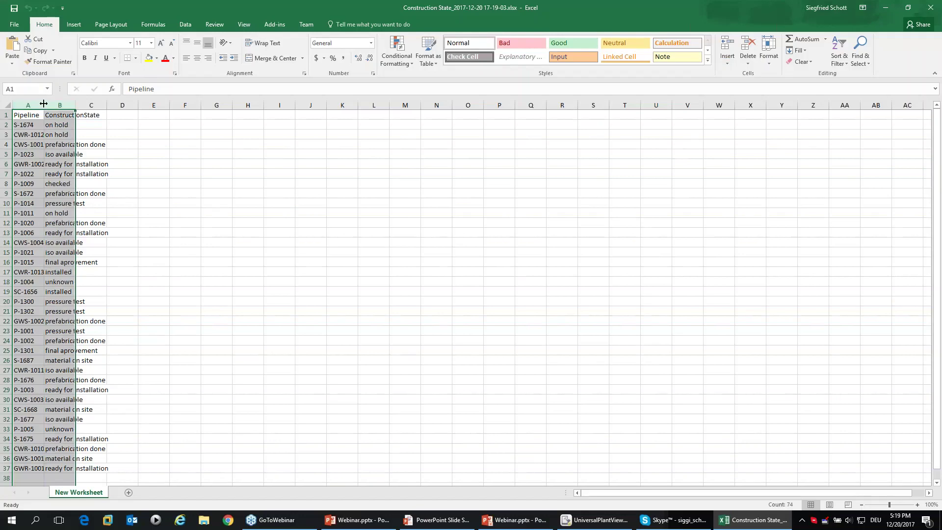
double_click(44, 105)
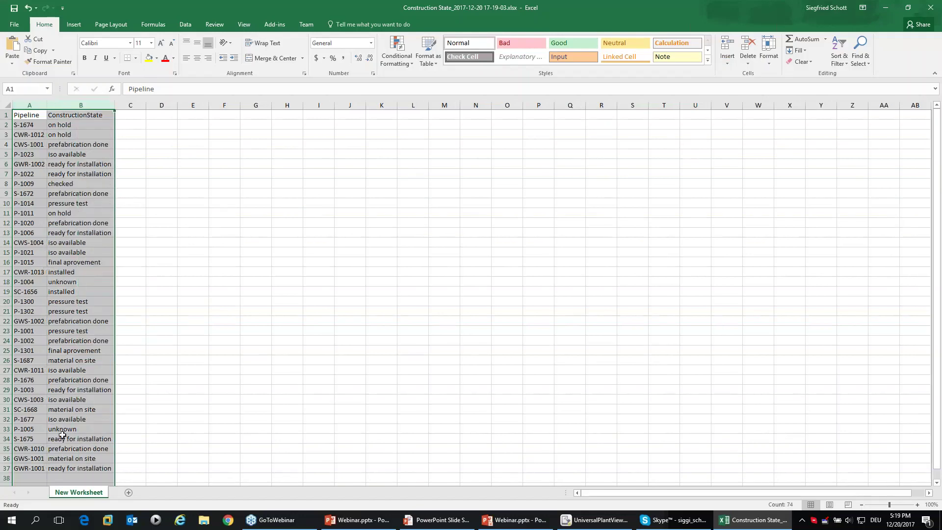
click(930, 7)
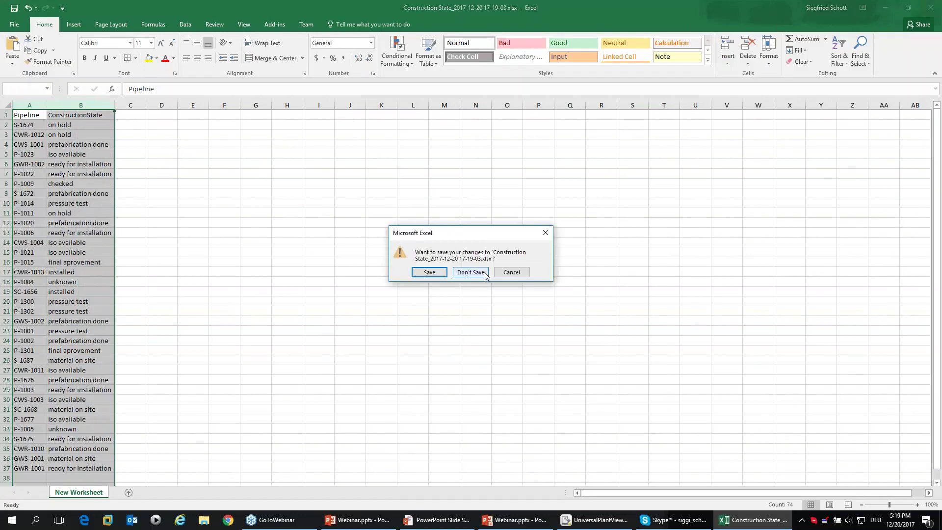
click(469, 272)
click(161, 432)
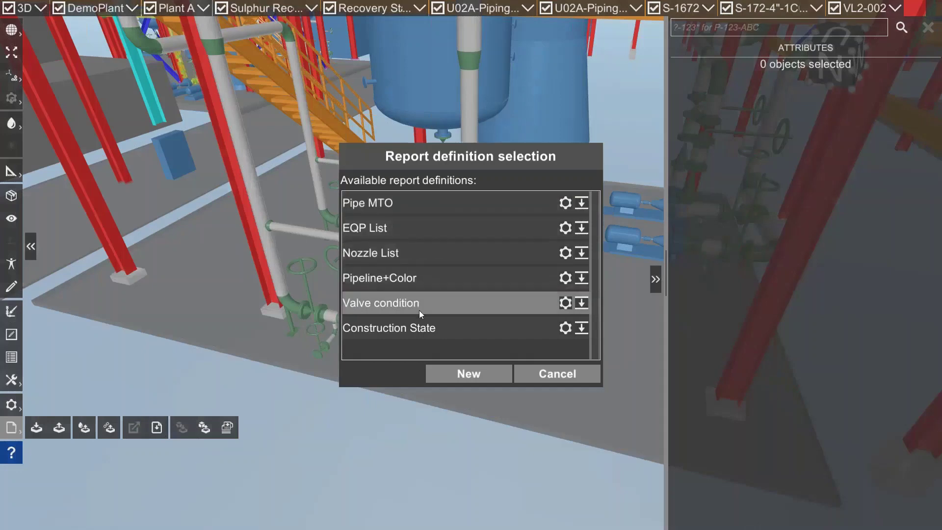
Review the Construction State report's attribute settings without changes, then open the report as a table of 36 pipelines
click(569, 331)
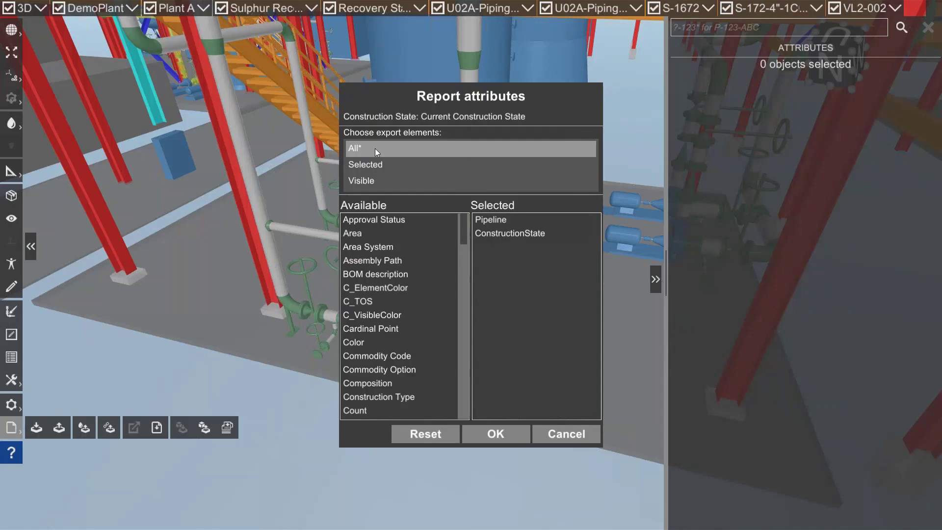
click(566, 434)
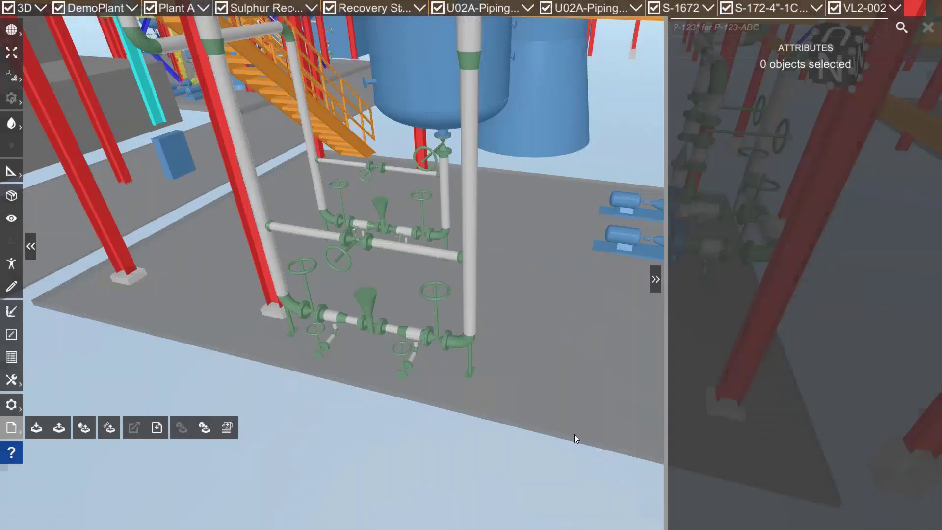
click(159, 430)
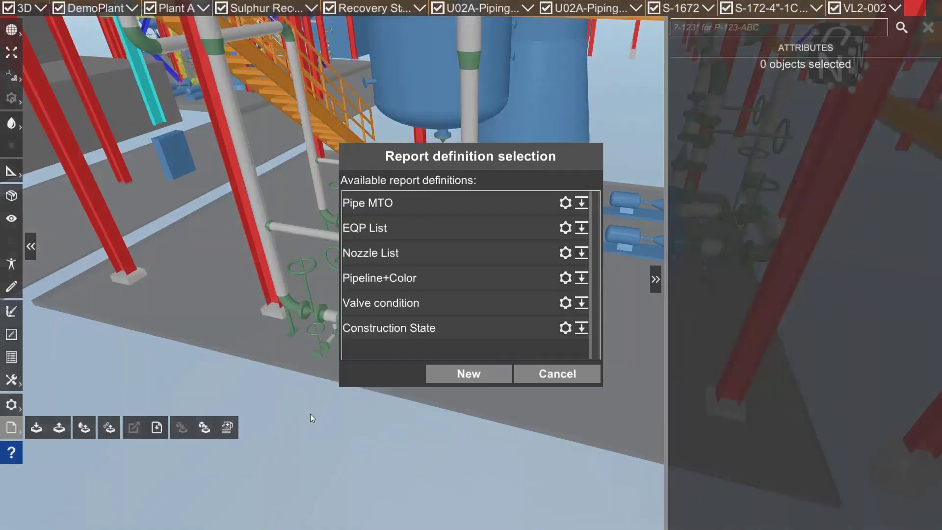
click(391, 327)
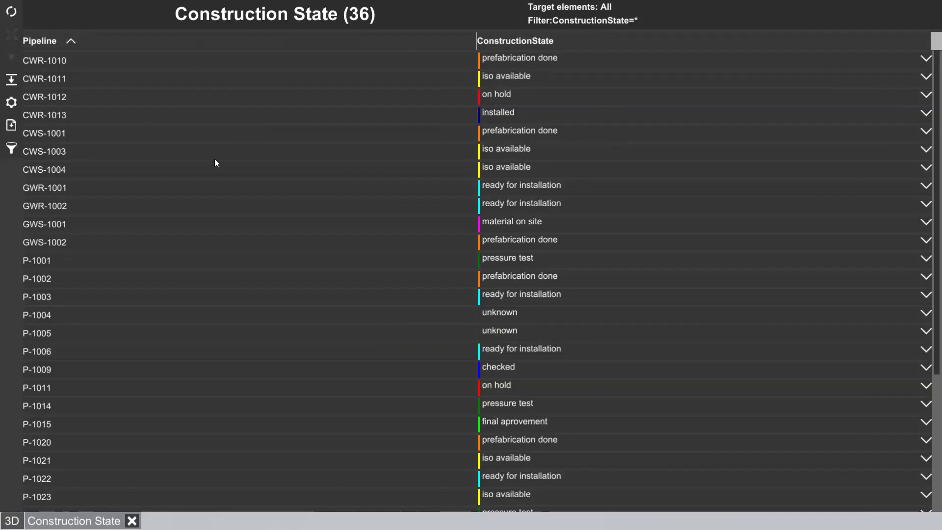
Filter ConstructionState by 'hol' to list the three on-hold pipelines, then zoom to P-1011
scroll(214, 164, down, 5)
scroll(213, 169, up, 5)
click(12, 148)
click(569, 56)
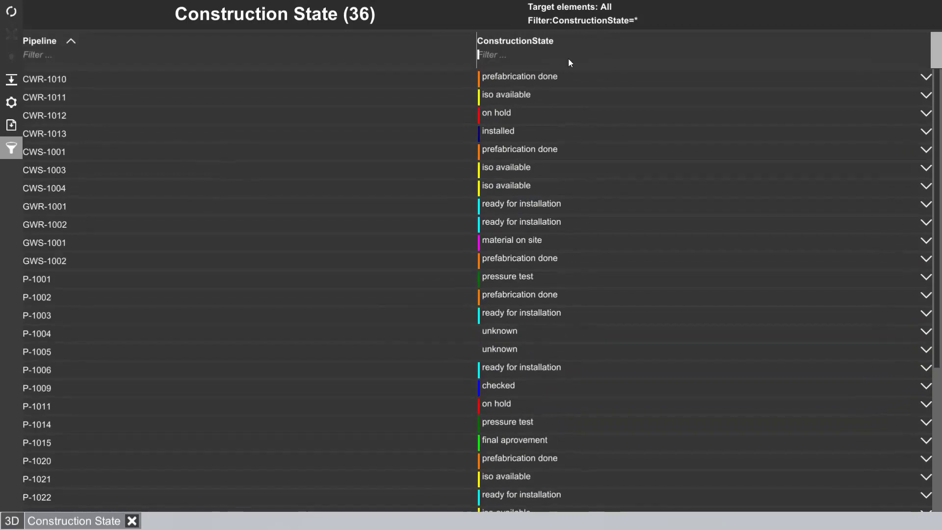
text(hol)
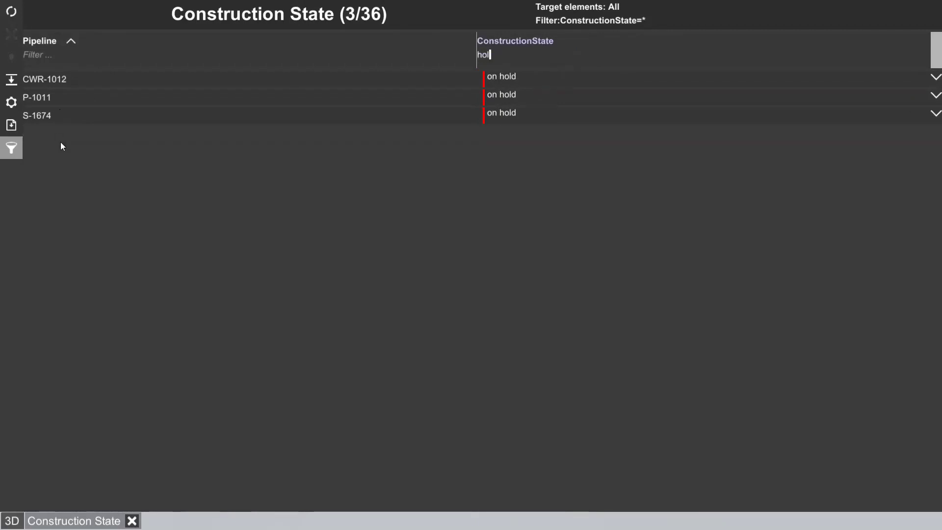
click(59, 97)
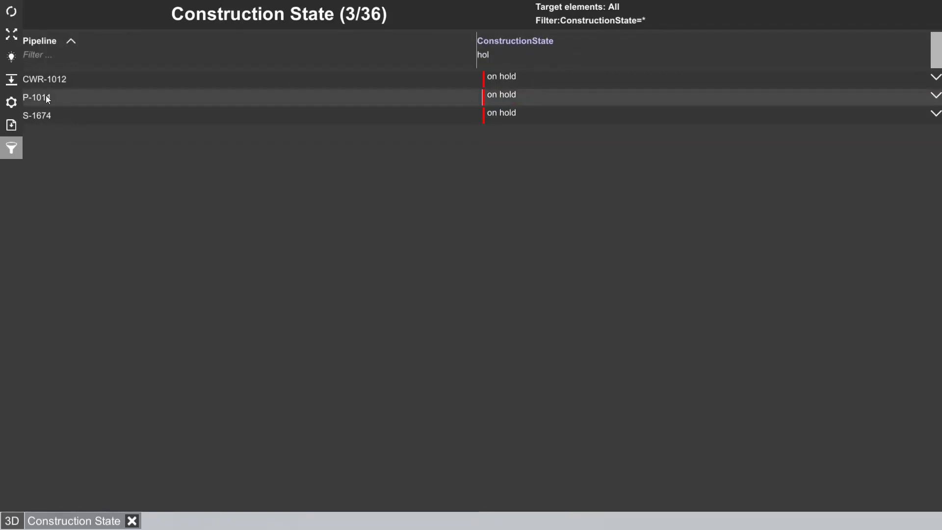
click(16, 38)
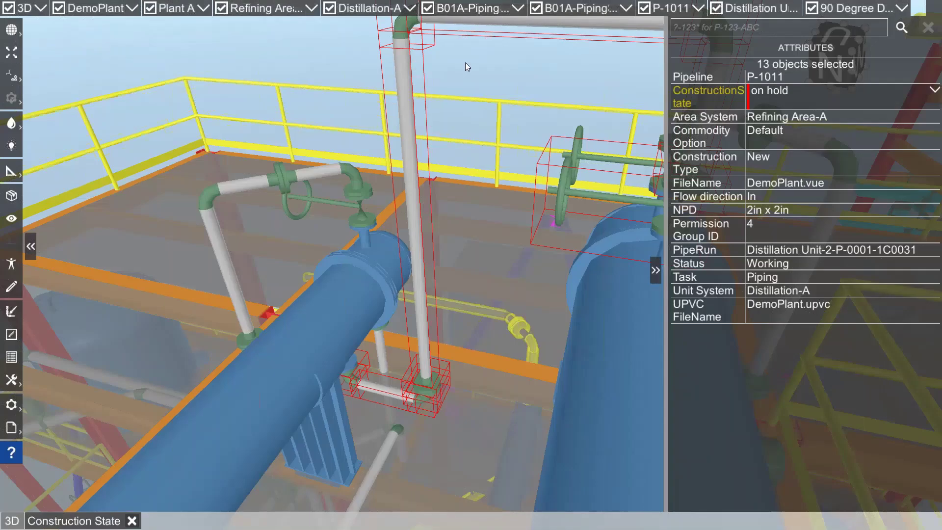
Colour the model by construction state and change P-1011 from on hold to iso available
click(710, 96)
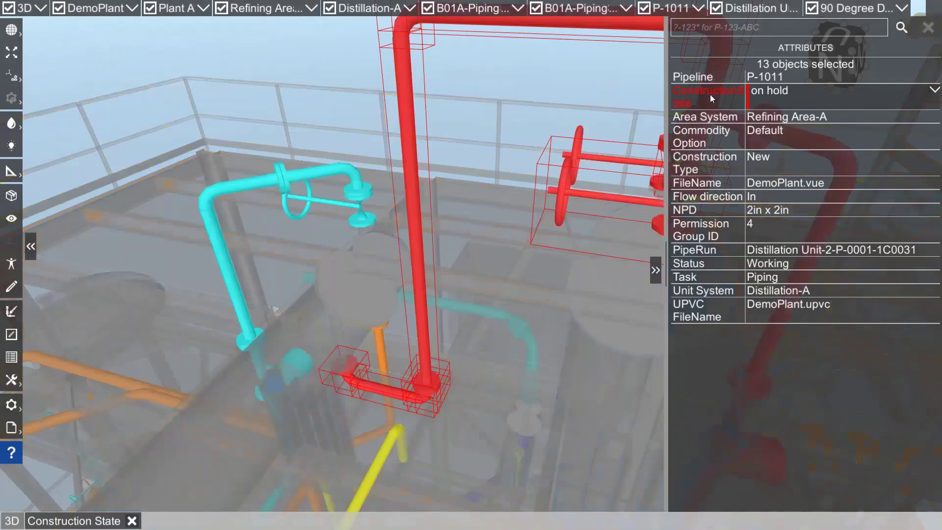
drag(534, 157, 317, 216)
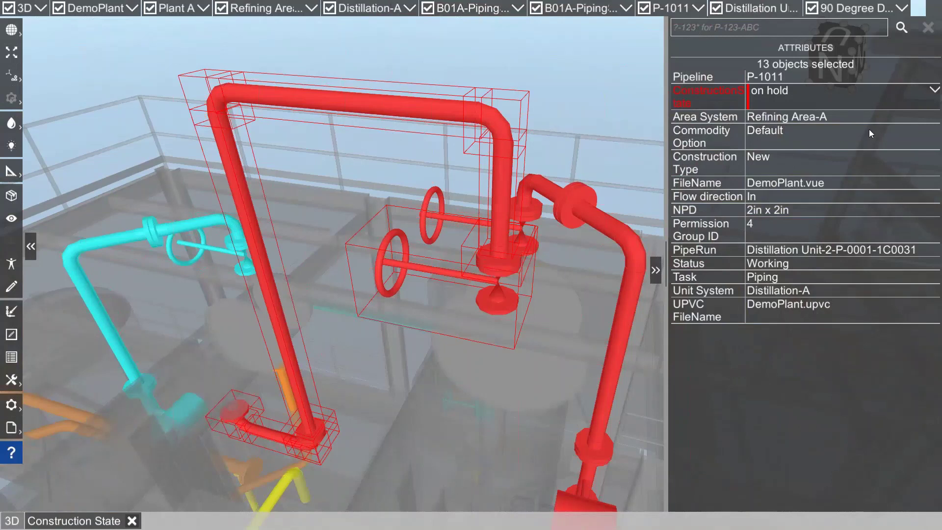
click(918, 98)
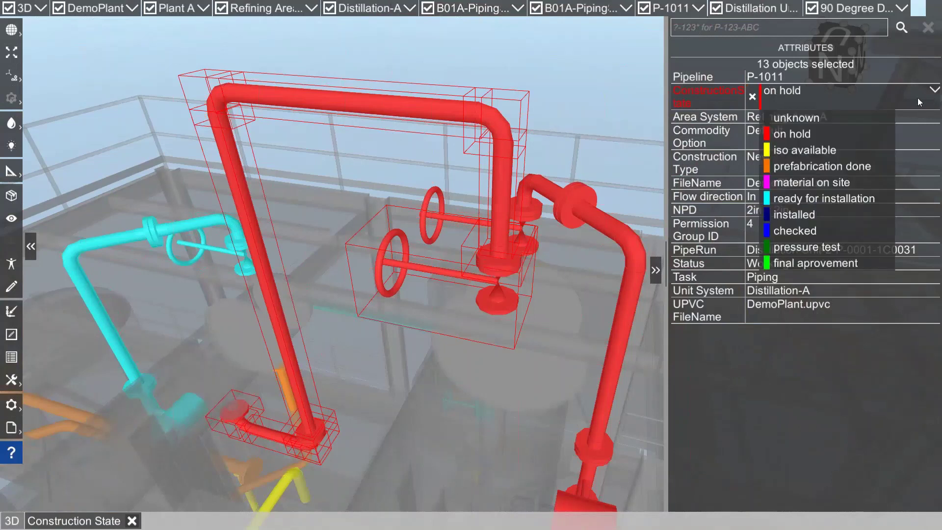
click(791, 149)
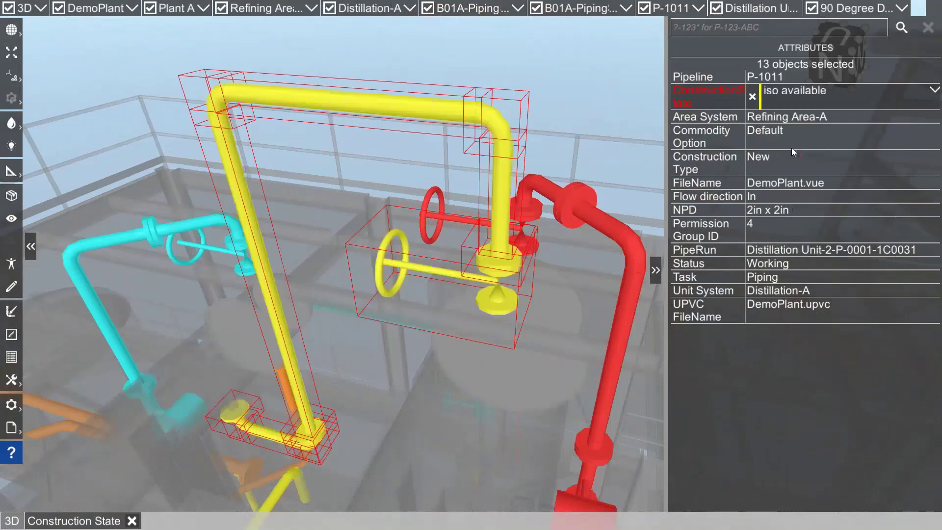
click(91, 523)
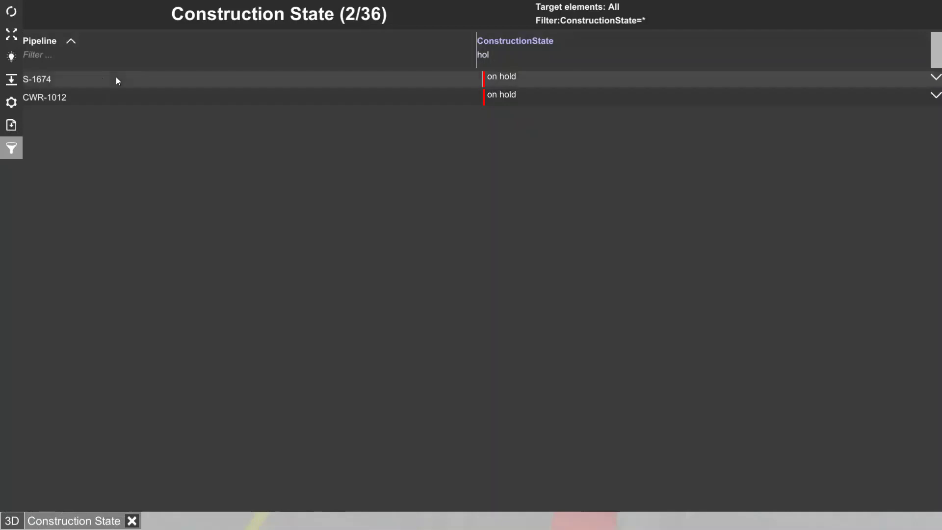
Set S-1674's ConstructionState to prefabrication done and zoom to it in the 3D view
click(935, 77)
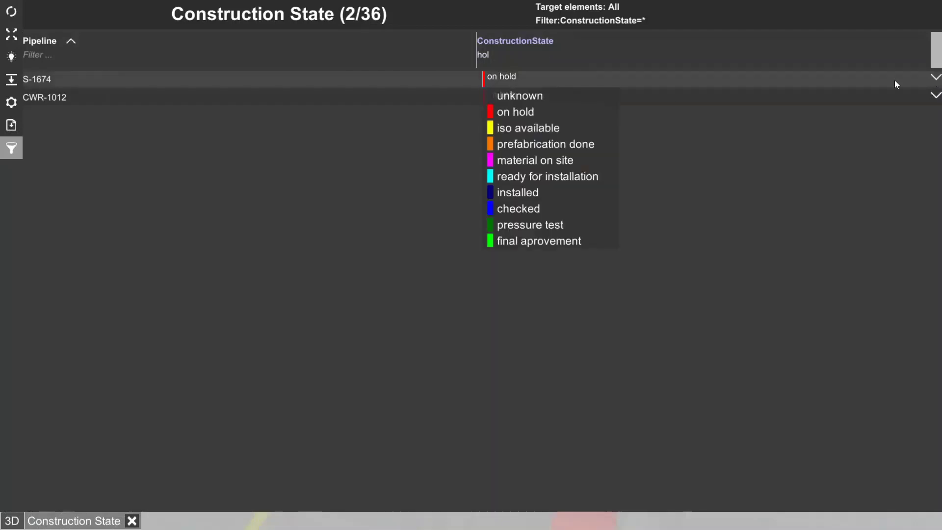
click(529, 145)
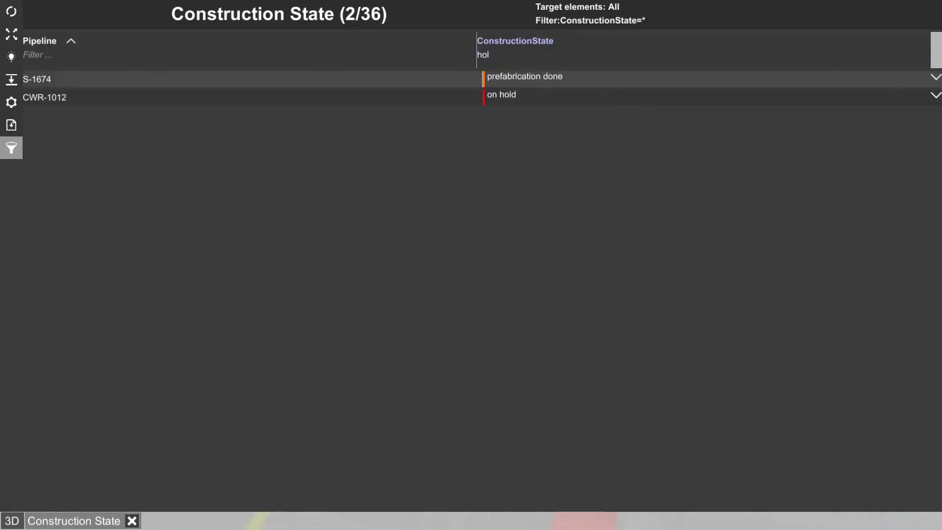
click(12, 34)
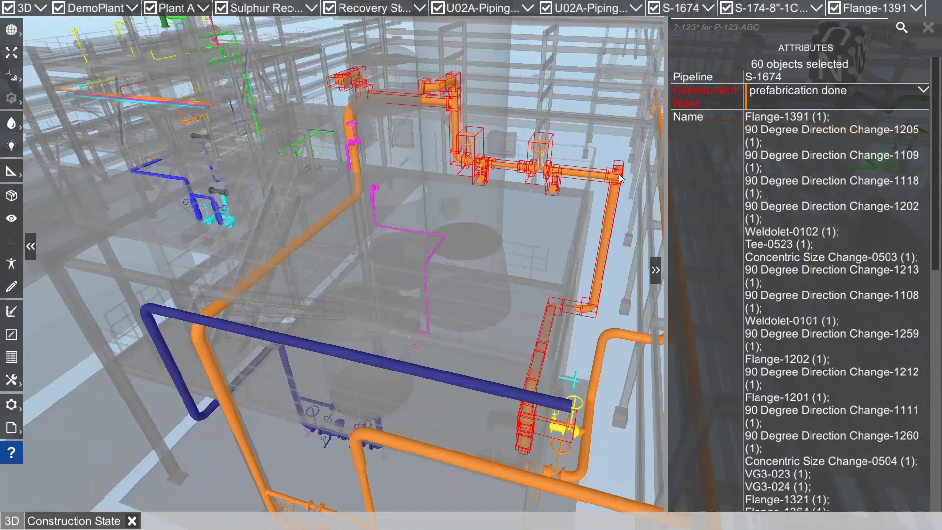
mouse_move(619, 174)
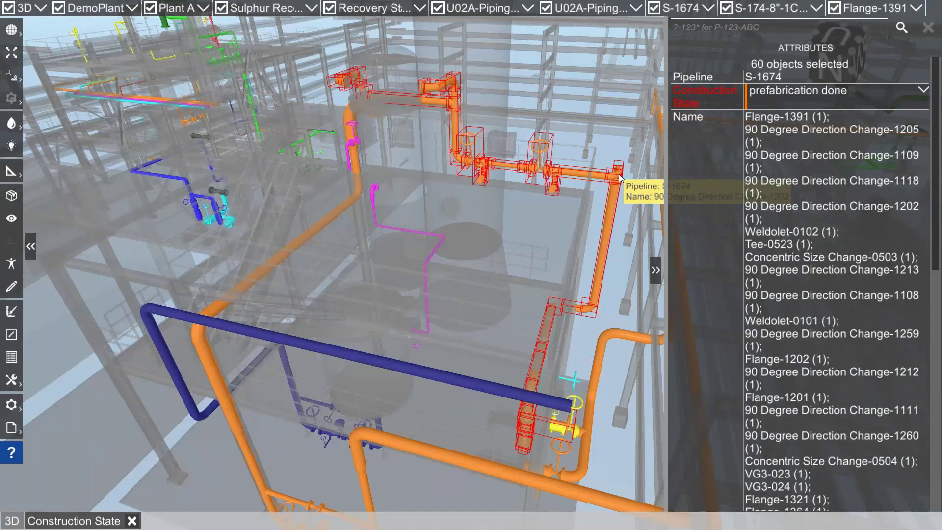
Open the Valve condition report in its own tab alongside Construction State
click(11, 428)
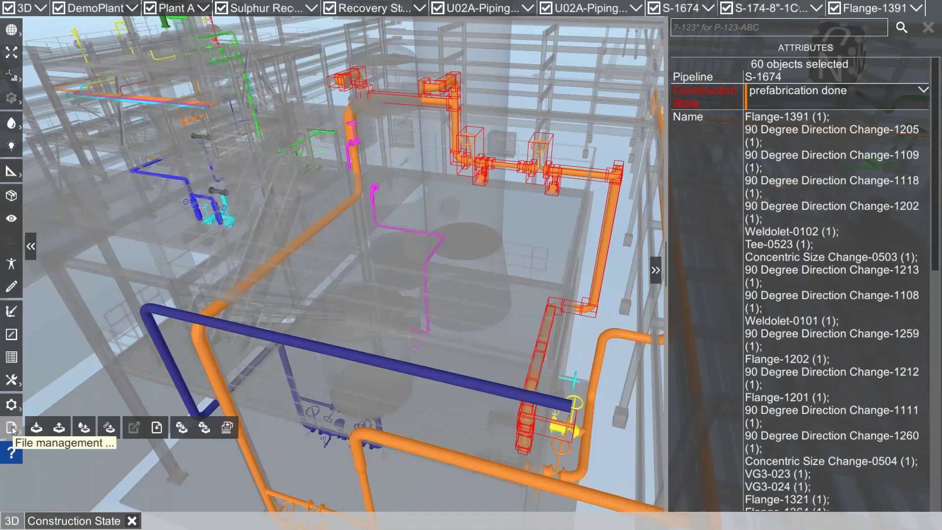
click(157, 427)
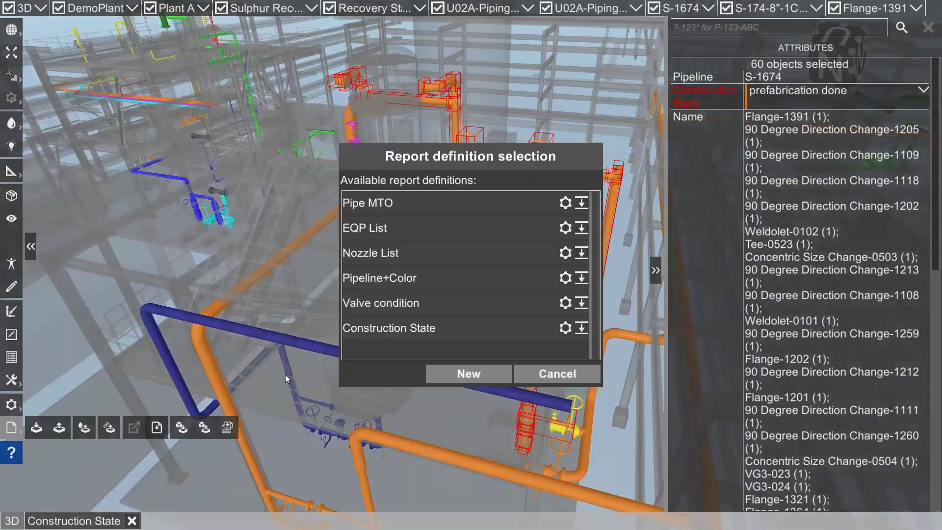
click(368, 305)
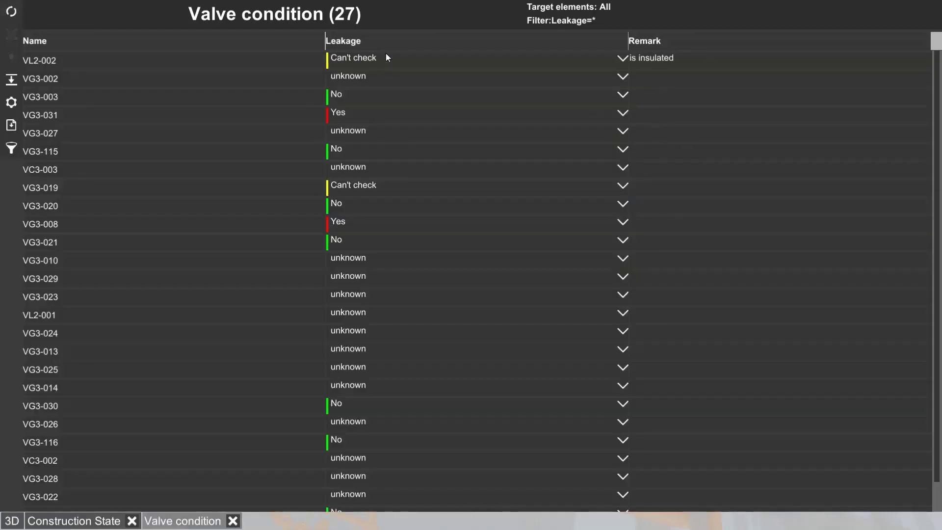
click(101, 523)
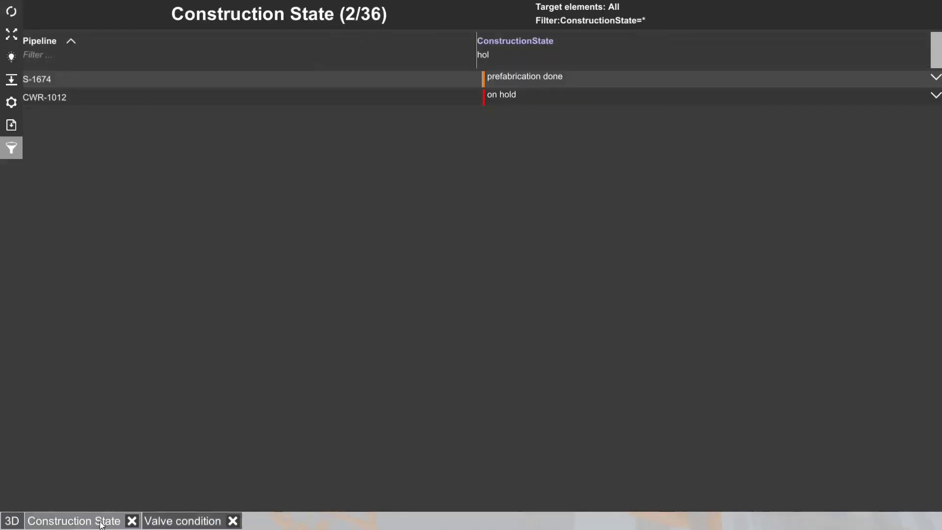
click(186, 521)
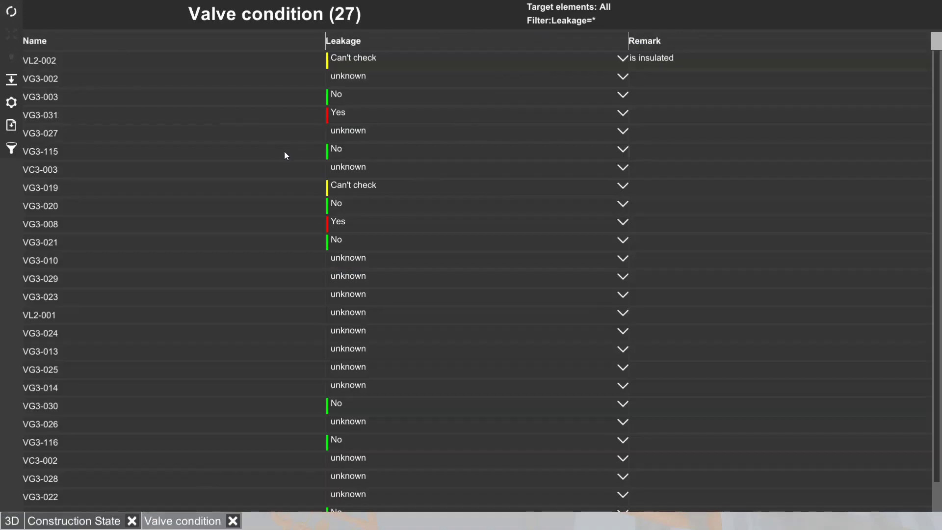
Filter the Leakage column by 'can' and zoom to valve VL2-002 in 3D
click(12, 149)
click(419, 60)
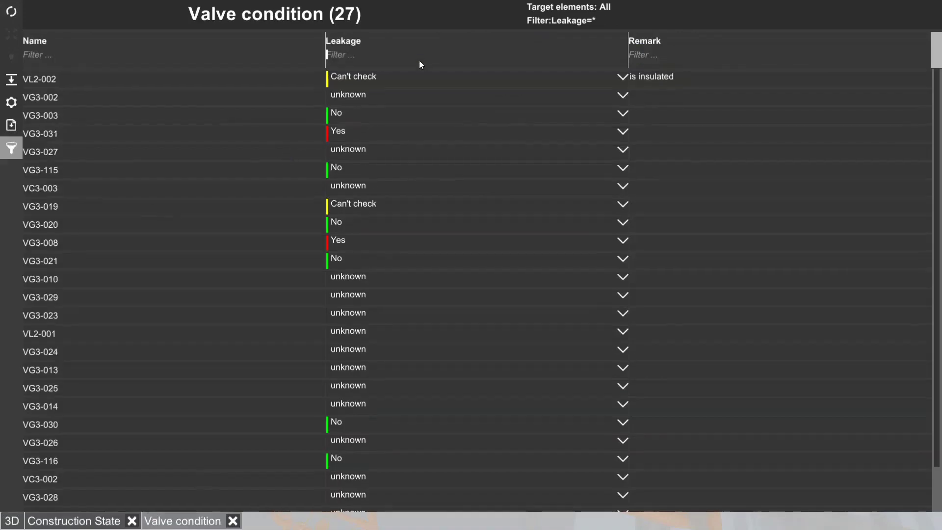
text(can)
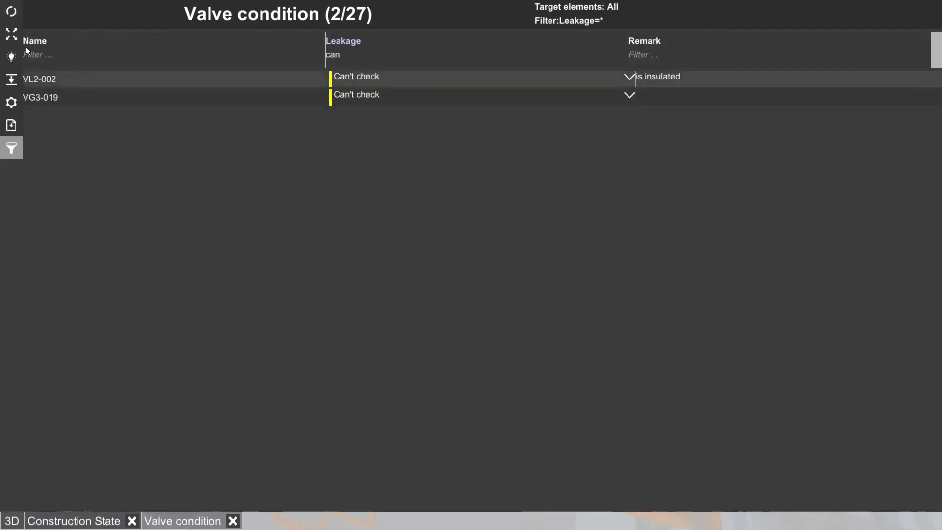
click(16, 33)
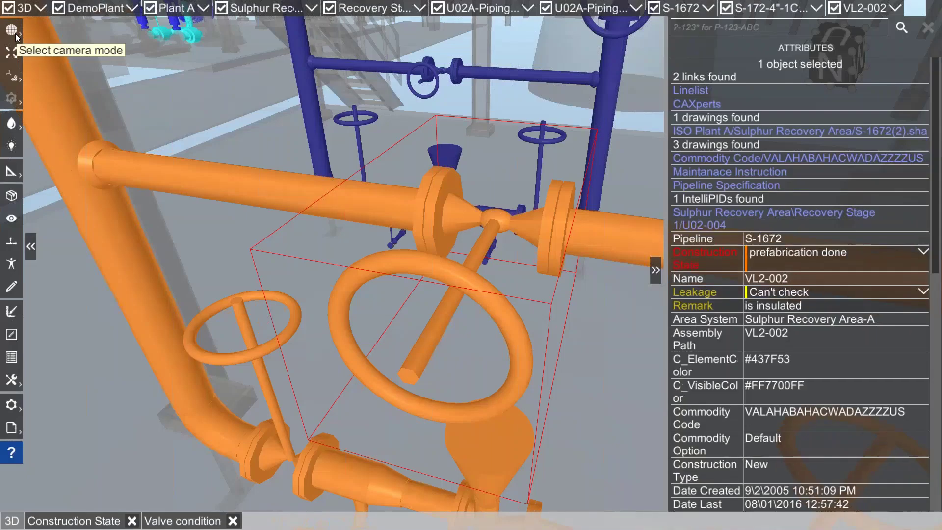
Colour the valves by Leakage, inspect the yellow valve, then return to the Valve condition report
click(692, 290)
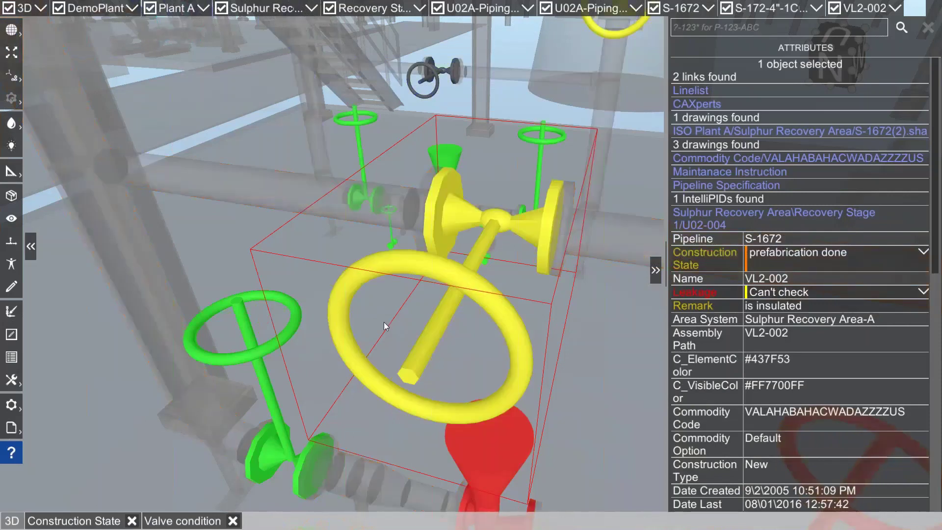
drag(386, 326, 372, 288)
scroll(404, 319, down, 3)
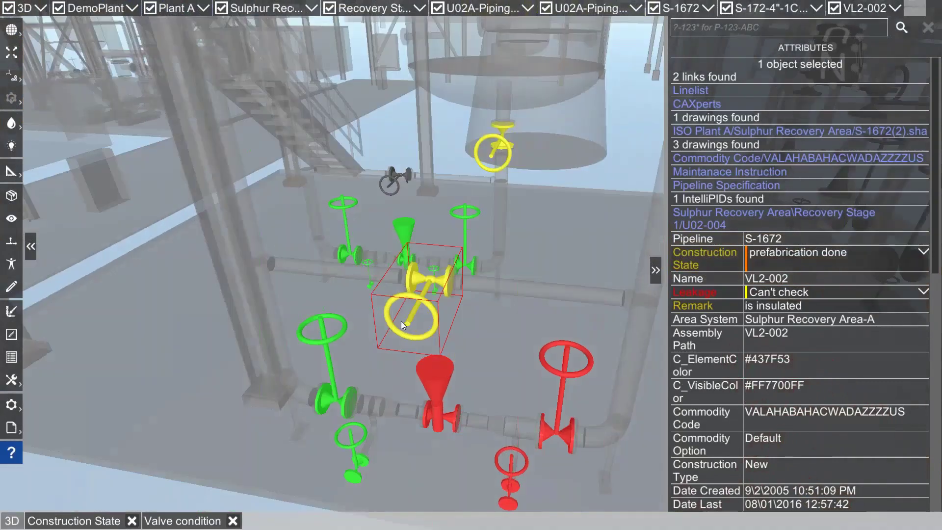
click(186, 521)
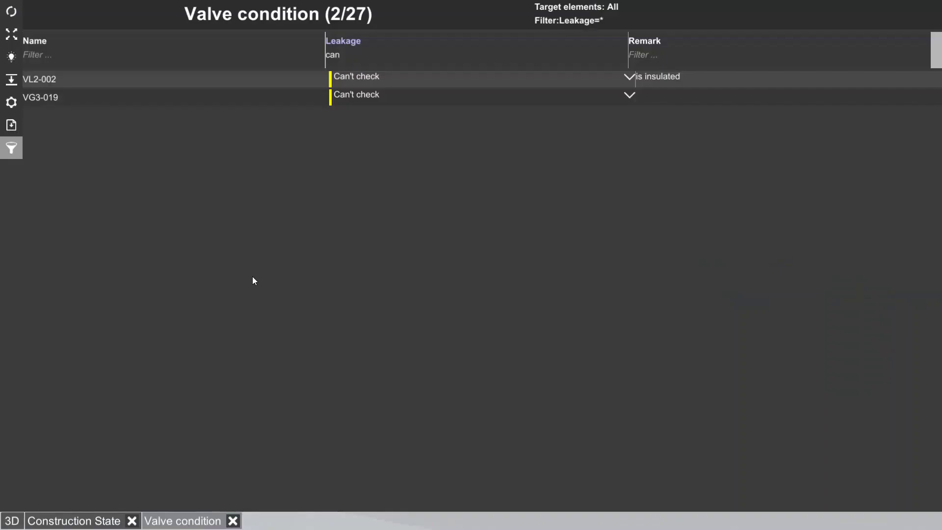
Replace the Leakage filter 'can' with 'un' to list 15 unknown-leakage valves
click(15, 149)
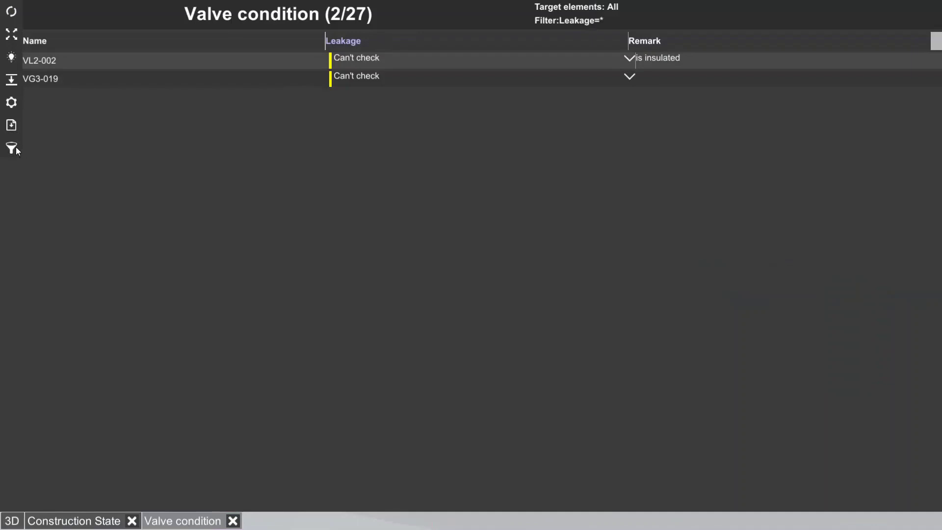
click(15, 149)
double_click(361, 55)
key(BackSpace)
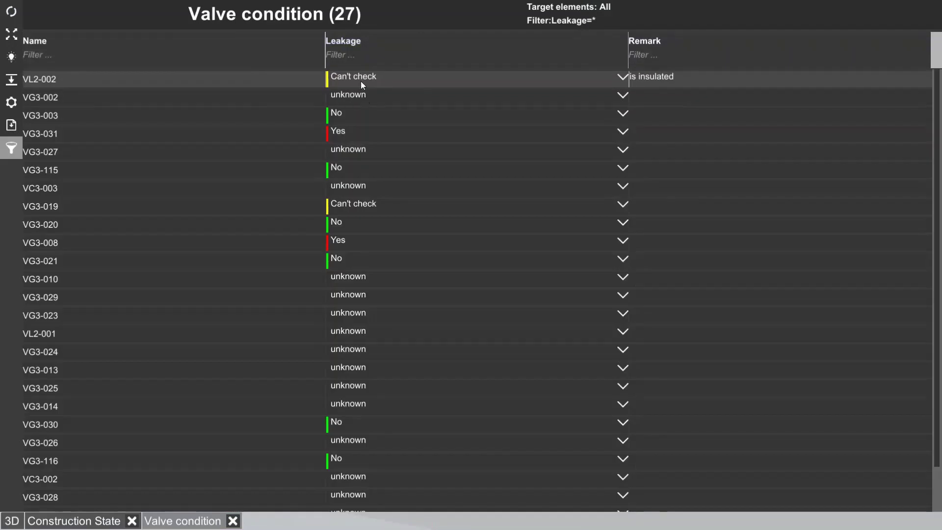
text(un)
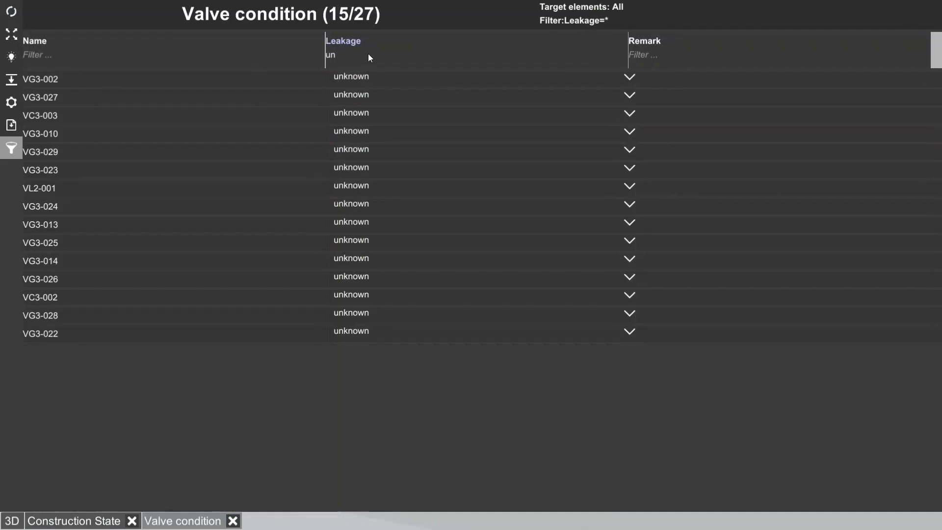
Locate valve VG3-002 in the 3D model and view it from above
double_click(74, 79)
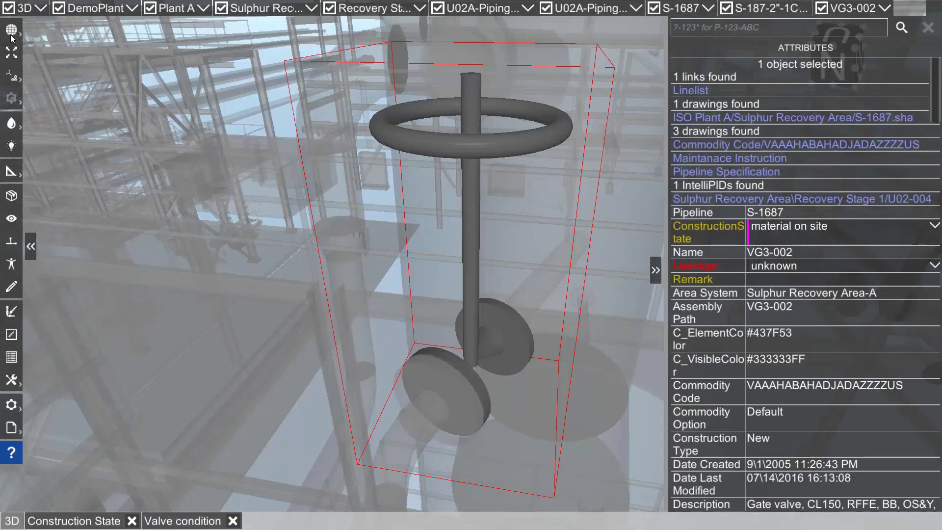
scroll(305, 236, down, 10)
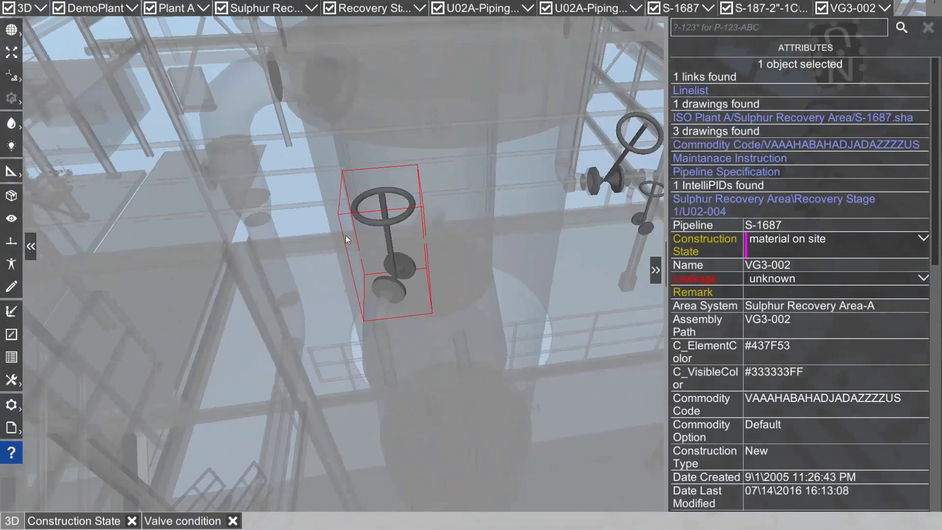
drag(408, 264, 360, 244)
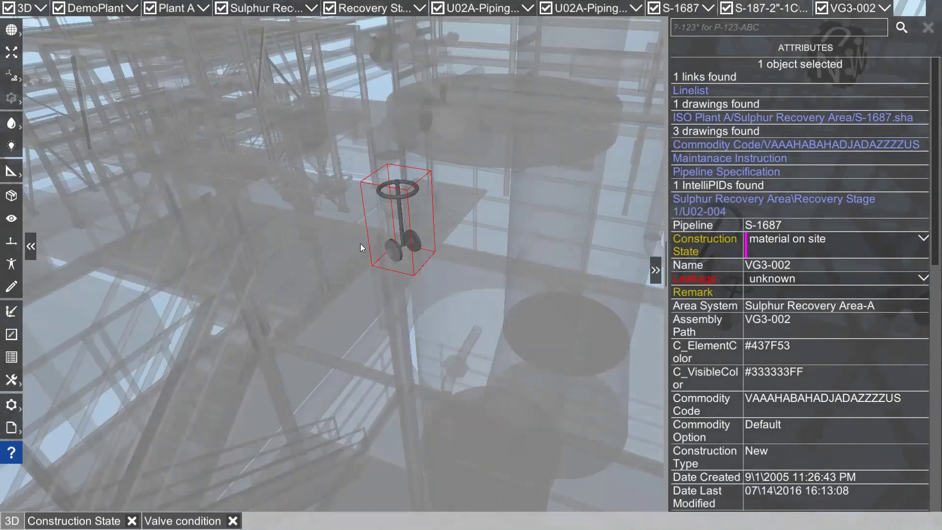